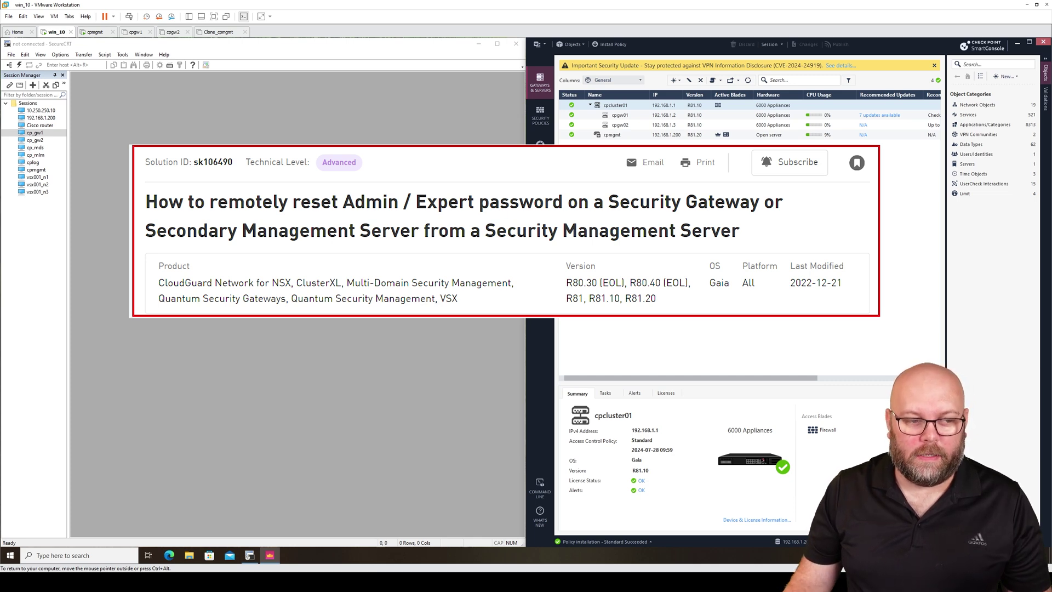
Step: Try an SSH login to cp_gw1 as admin, then dismiss the authentication failure and close that session
double_click(49, 133)
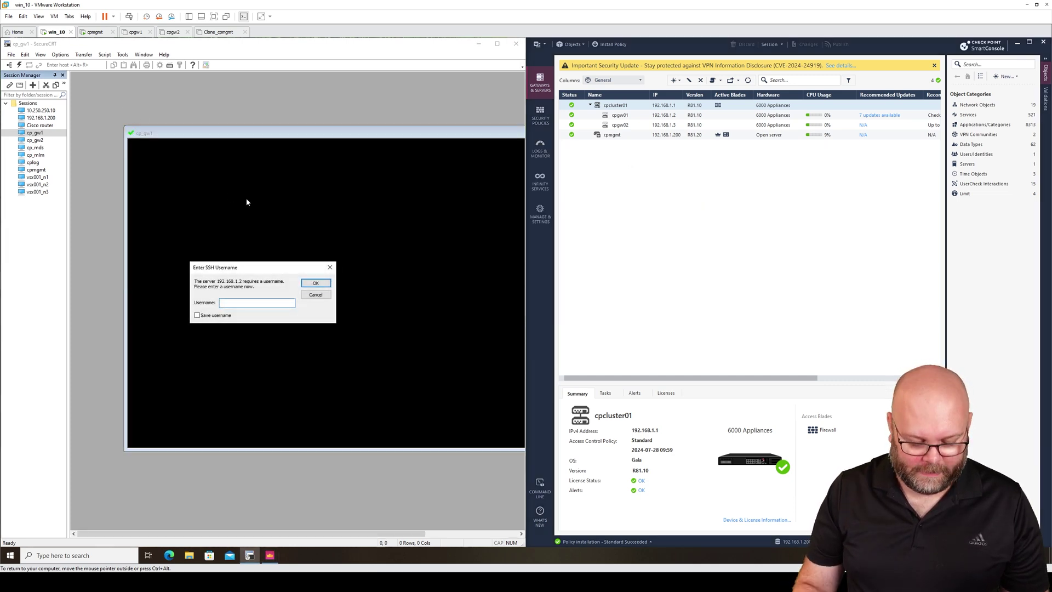
type("admin")
key("Return")
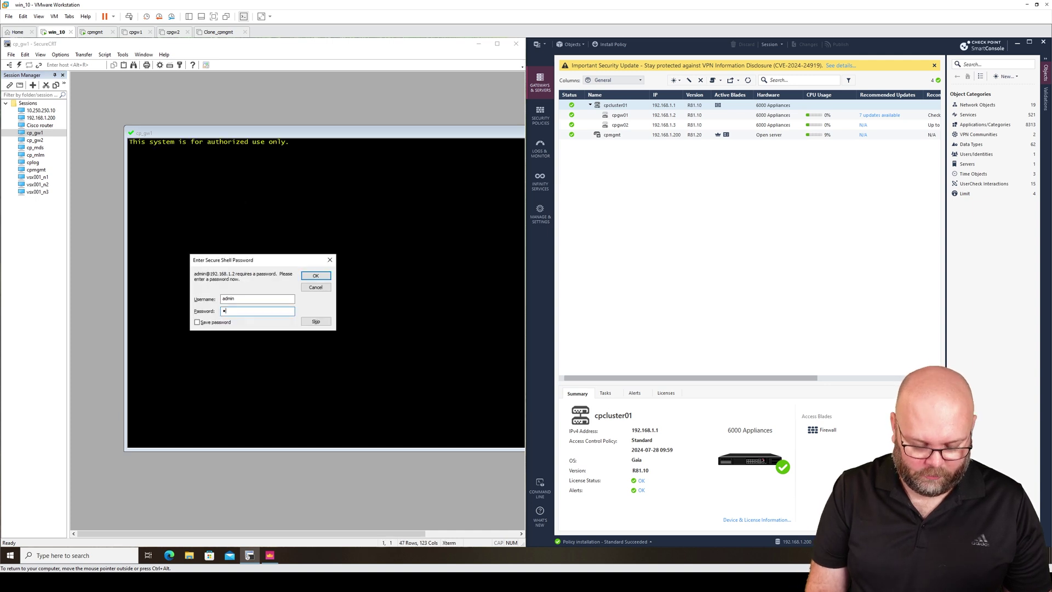
key("Return")
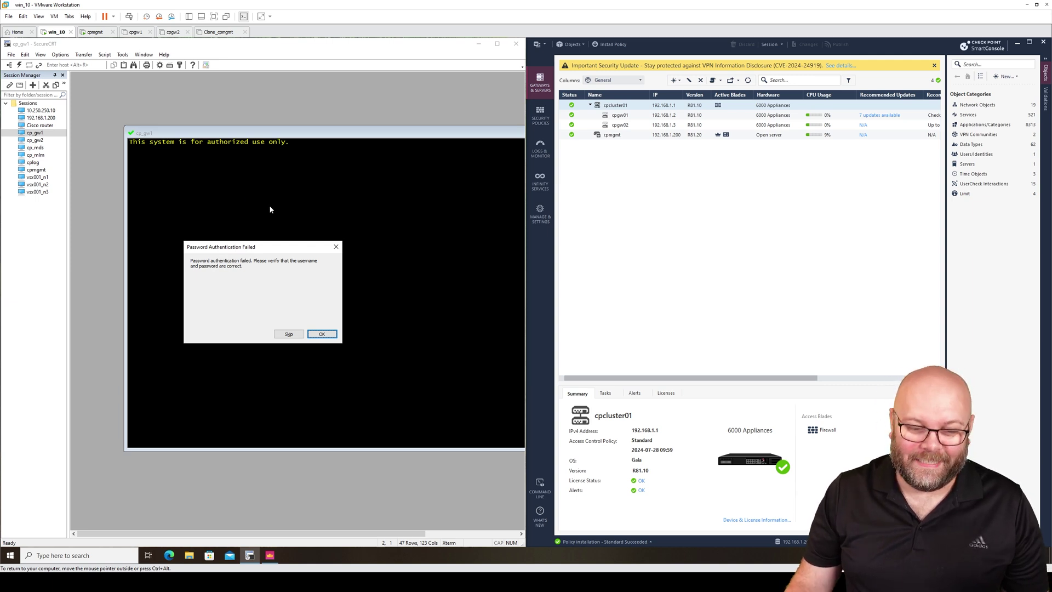
left_click(322, 334)
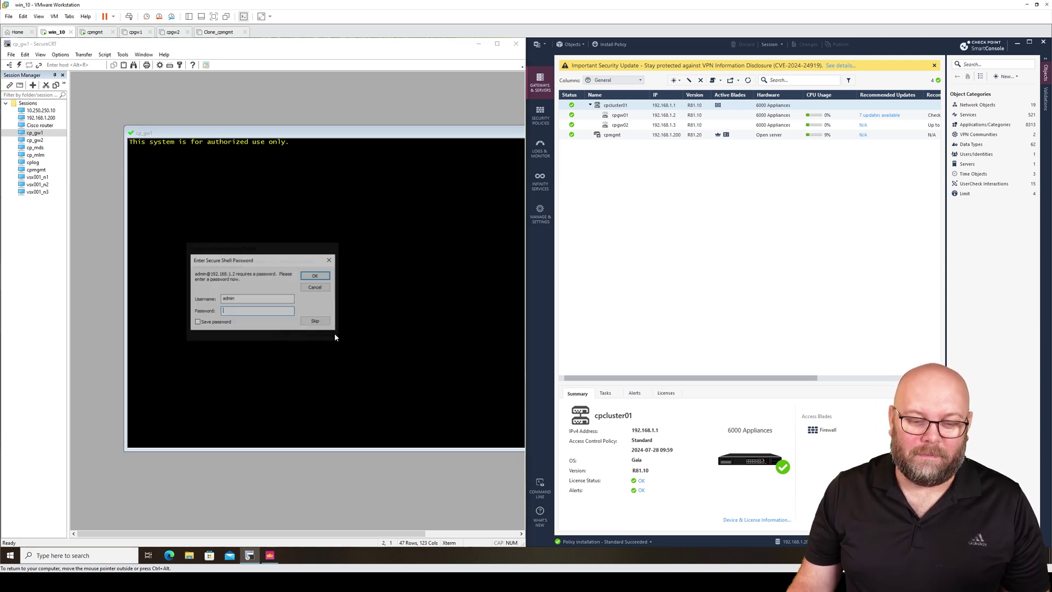
left_click(329, 288)
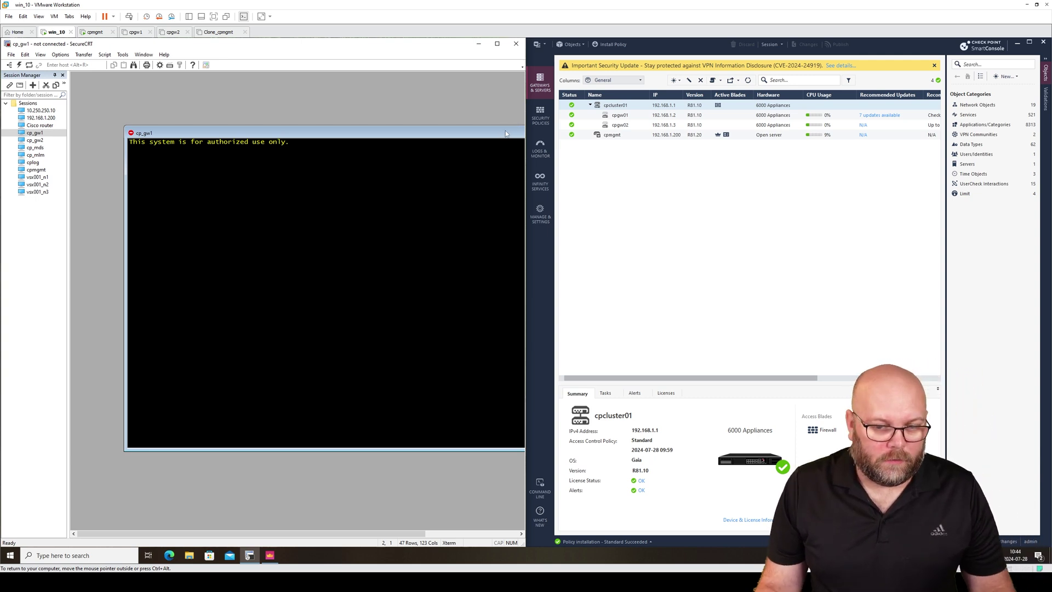
left_click_drag(511, 131, 355, 159)
left_click(472, 161)
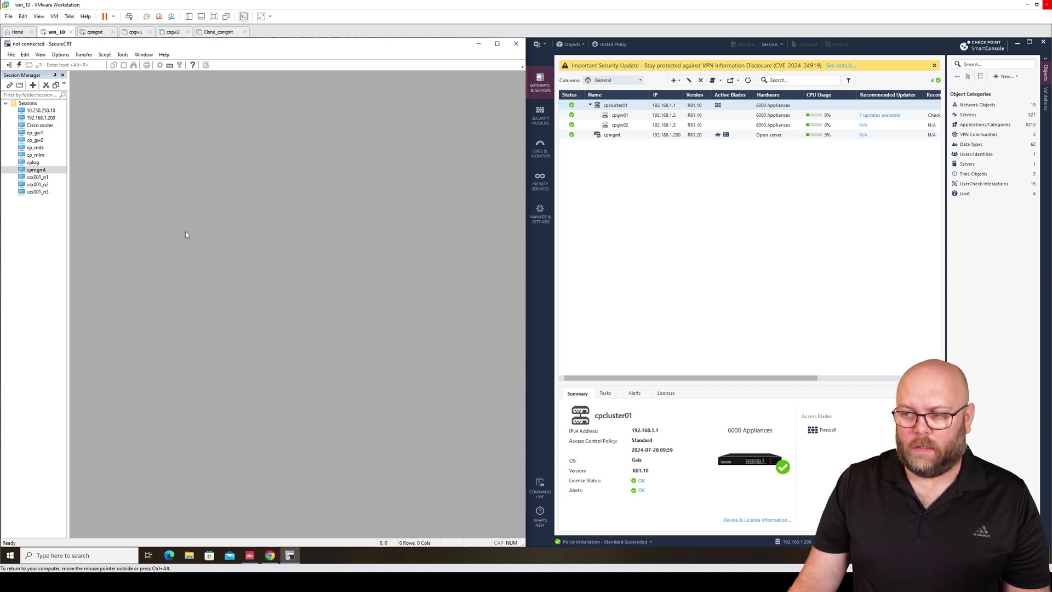
Step: Log in to the cpmgmt server and switch to expert mode with the expert password
double_click(52, 171)
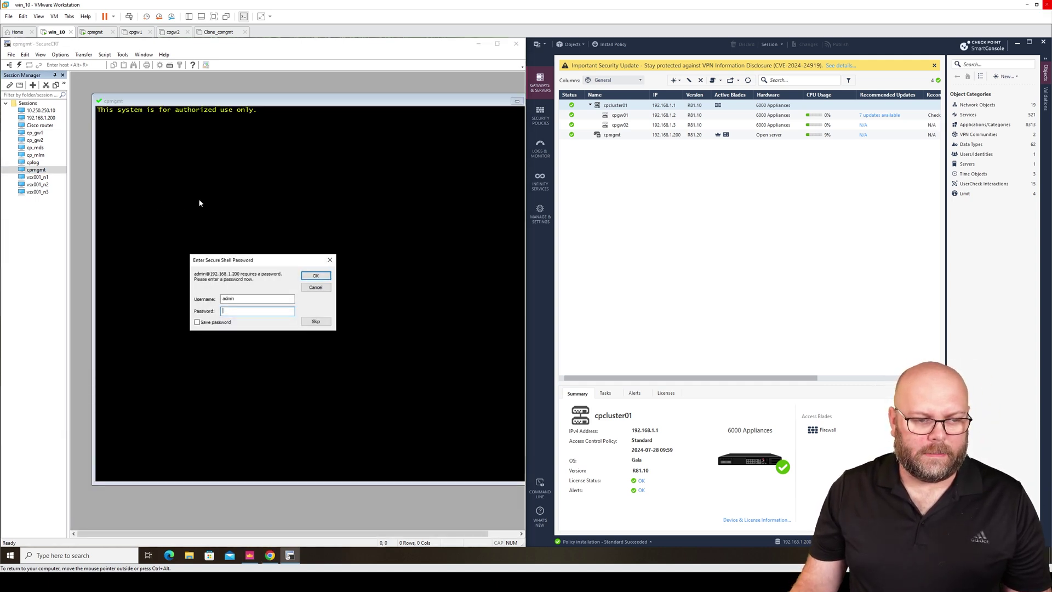
type("******")
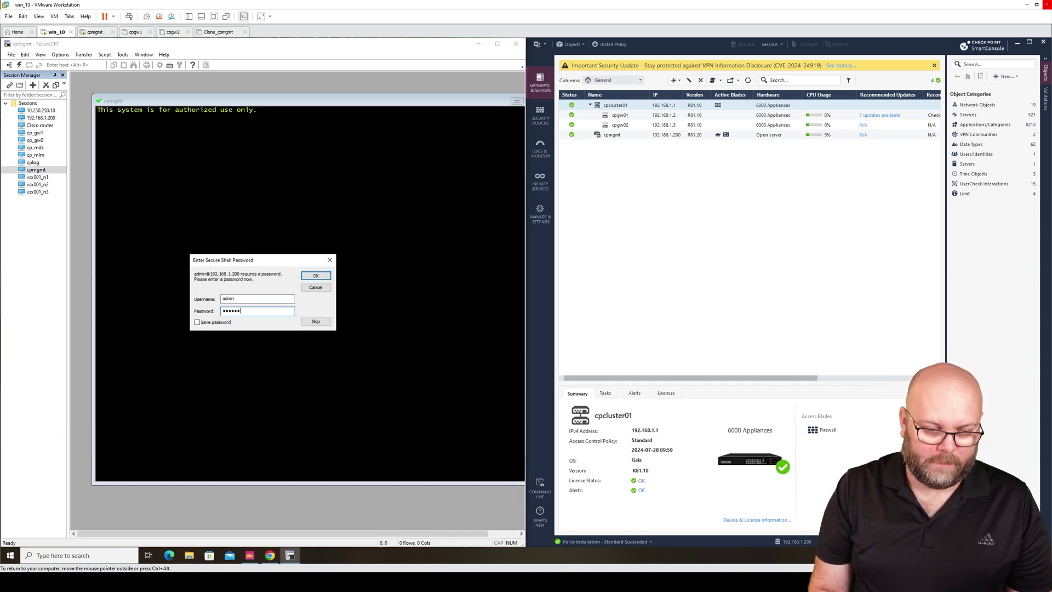
key("Return")
type("e")
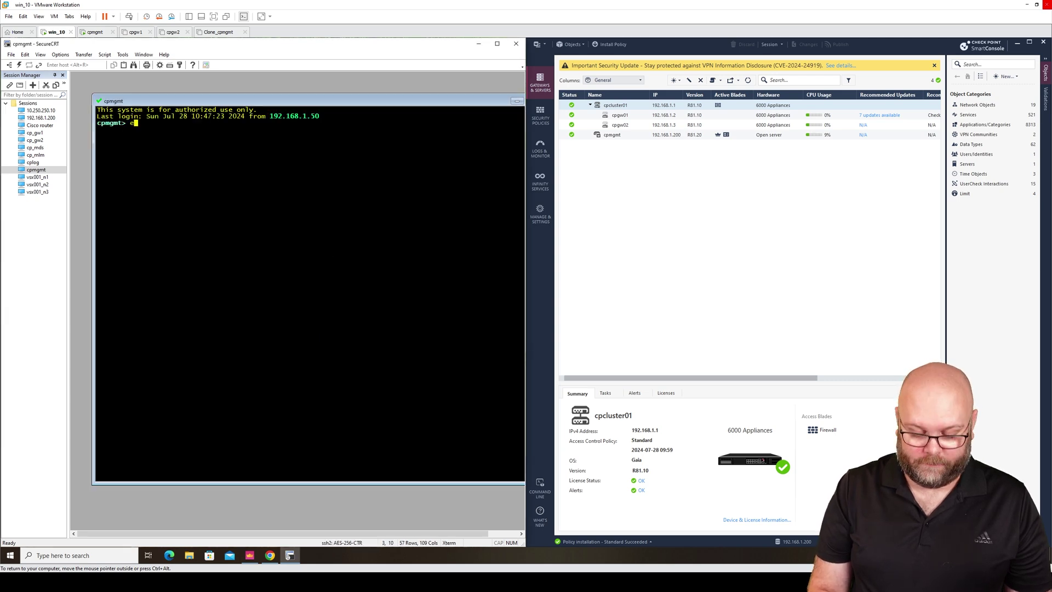
type("xpert")
key("Return")
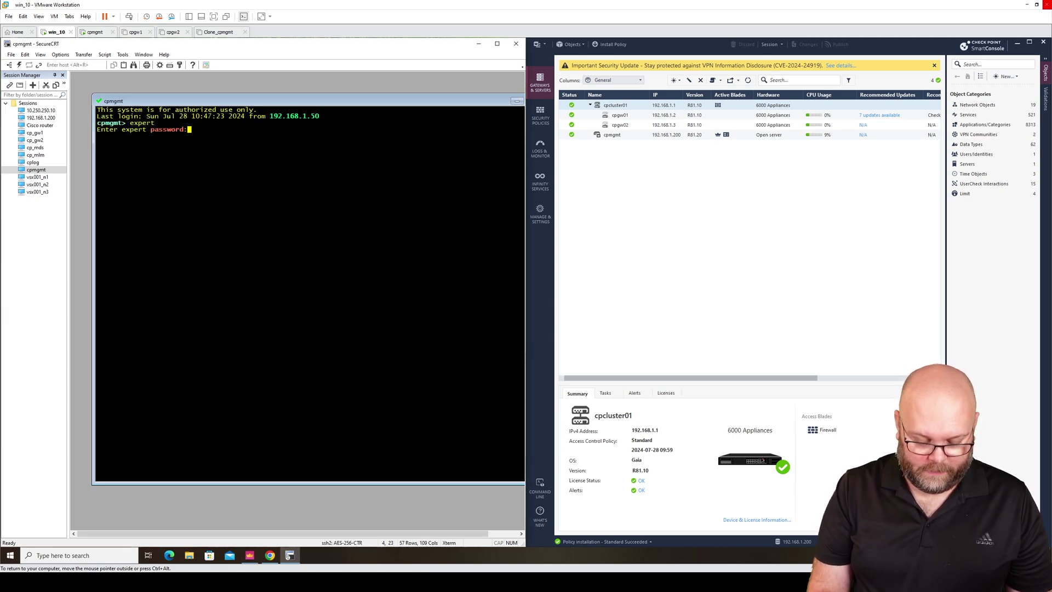
key("Return")
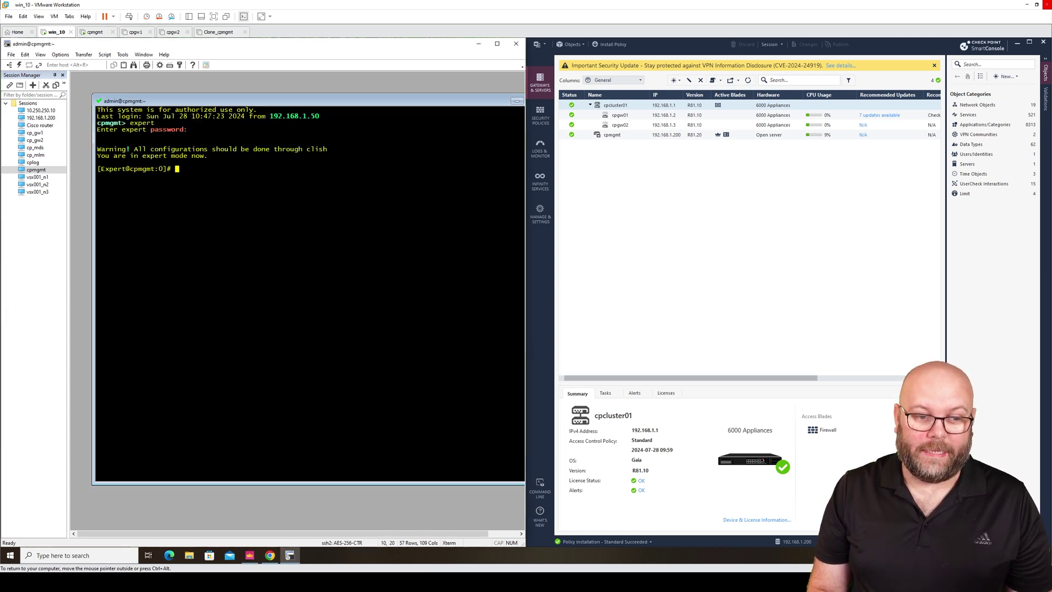
Step: Maximise the terminal and hide the session list to widen it
double_click(386, 102)
scroll(244, 176, "up", 5)
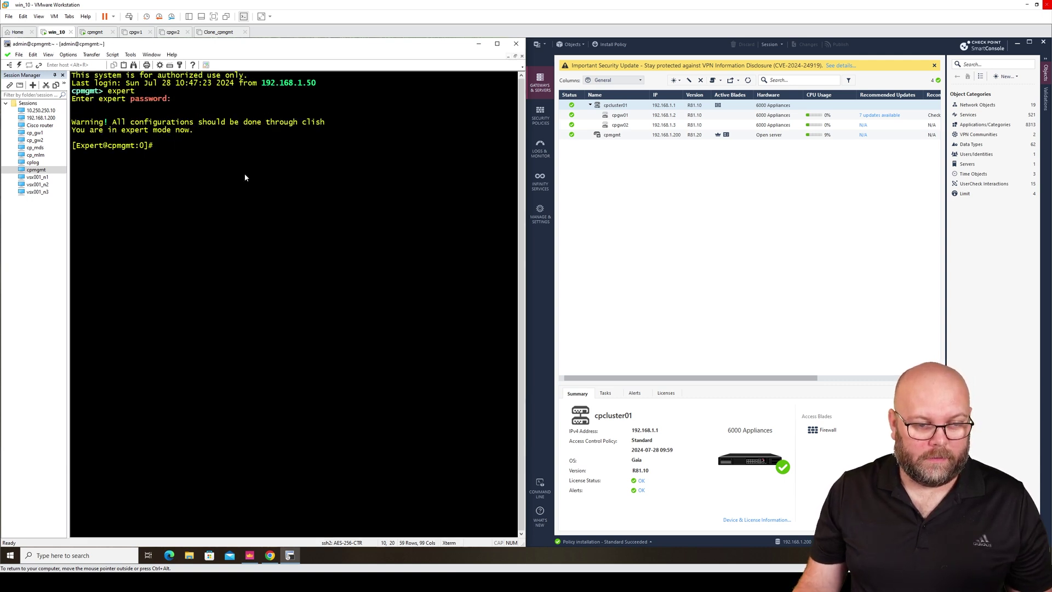
left_click(63, 75)
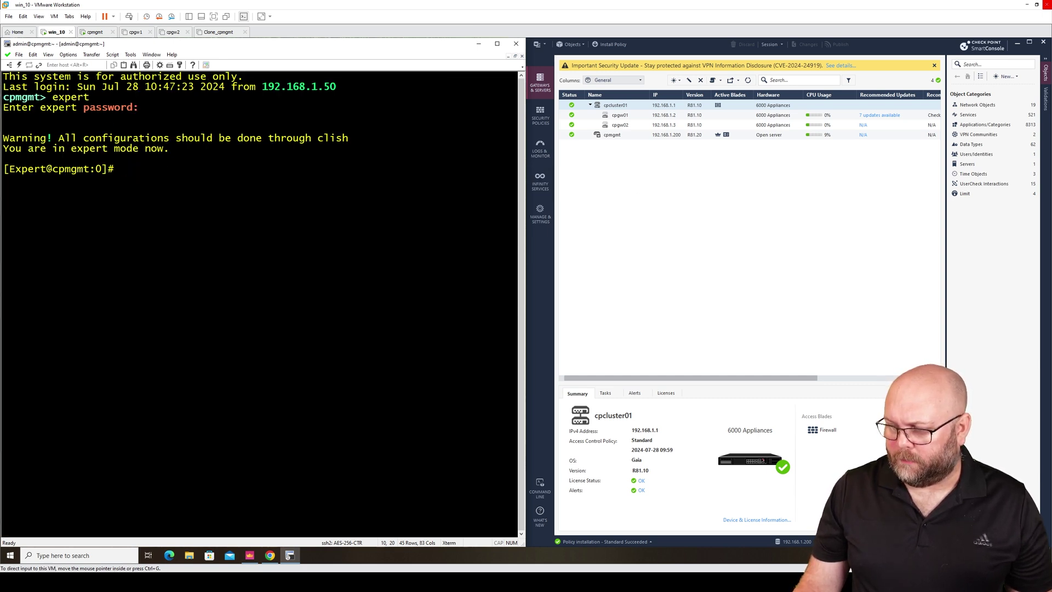
Step: Run the pasted 'cpopenssl passwd' with '-help' to list its hash options, then view the support article
right_click(188, 179)
left_click(206, 192)
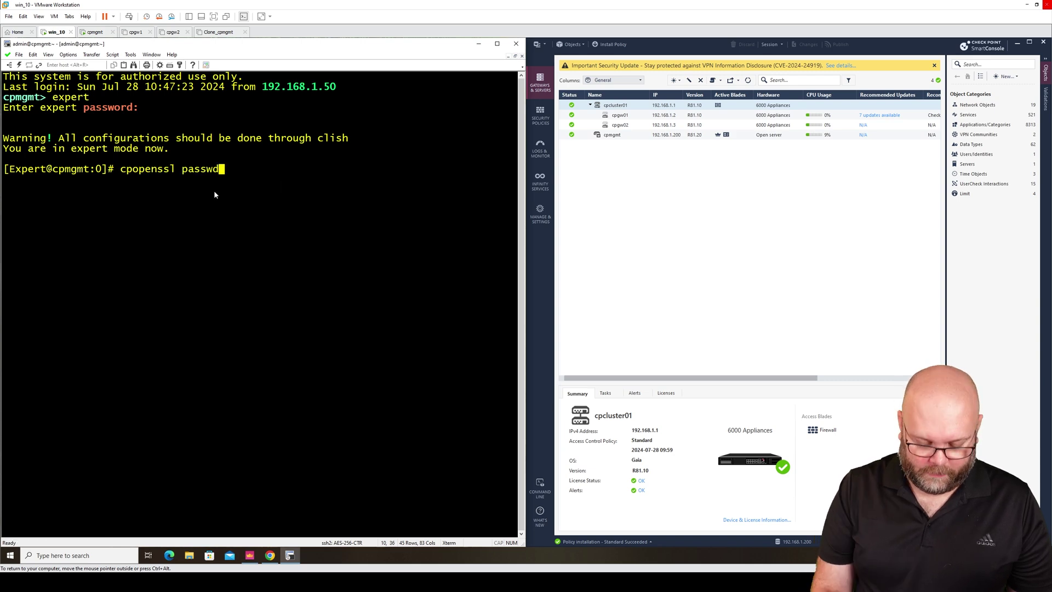
type("-help")
key("Return")
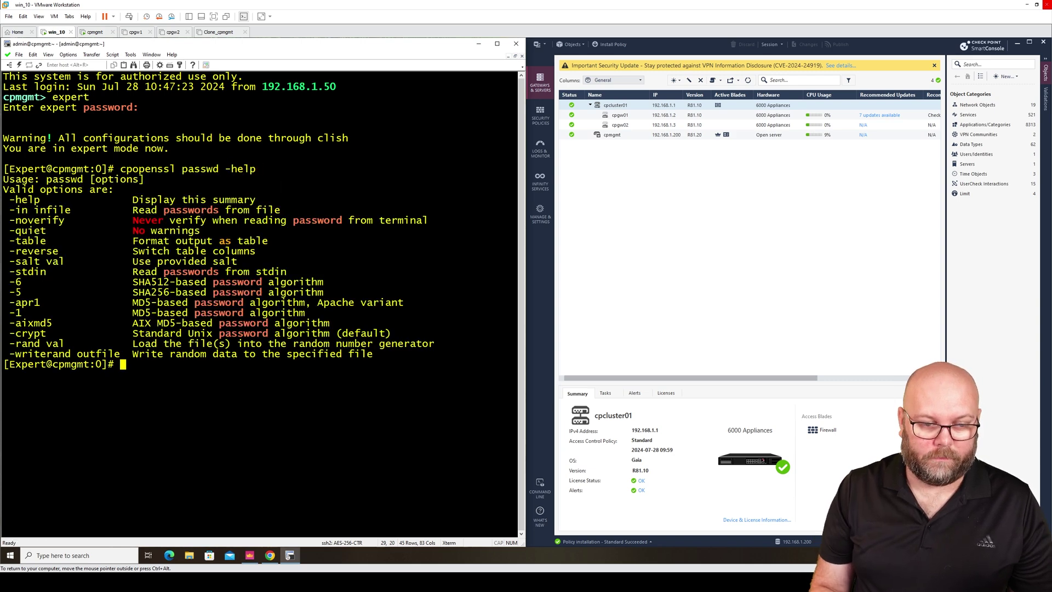
left_click(837, 589)
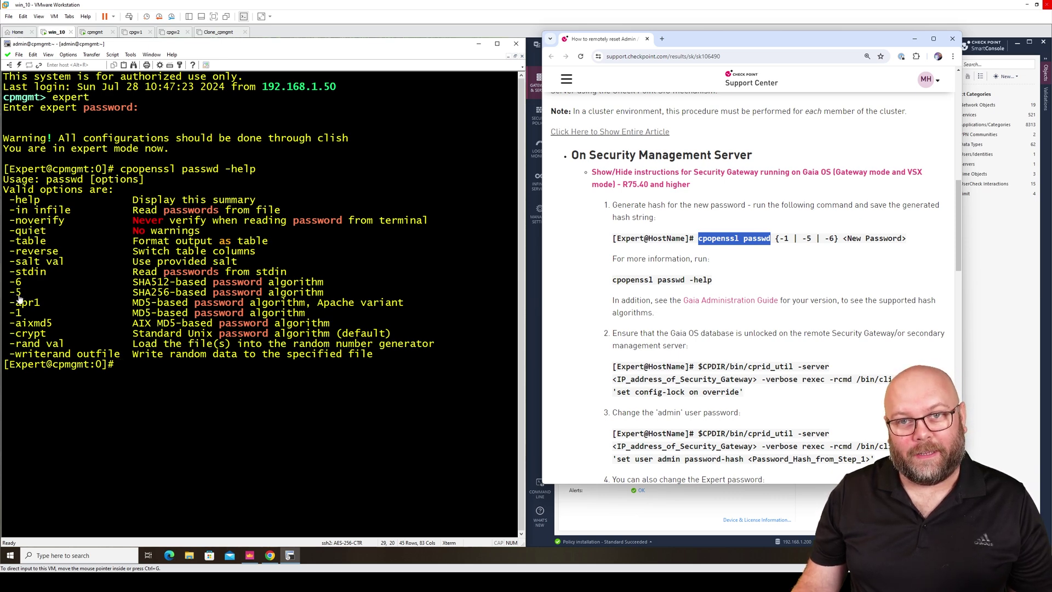
Step: Back in the terminal, rerun cpopenssl passwd with algorithm 5 and the new password
left_click(914, 38)
left_click(222, 414)
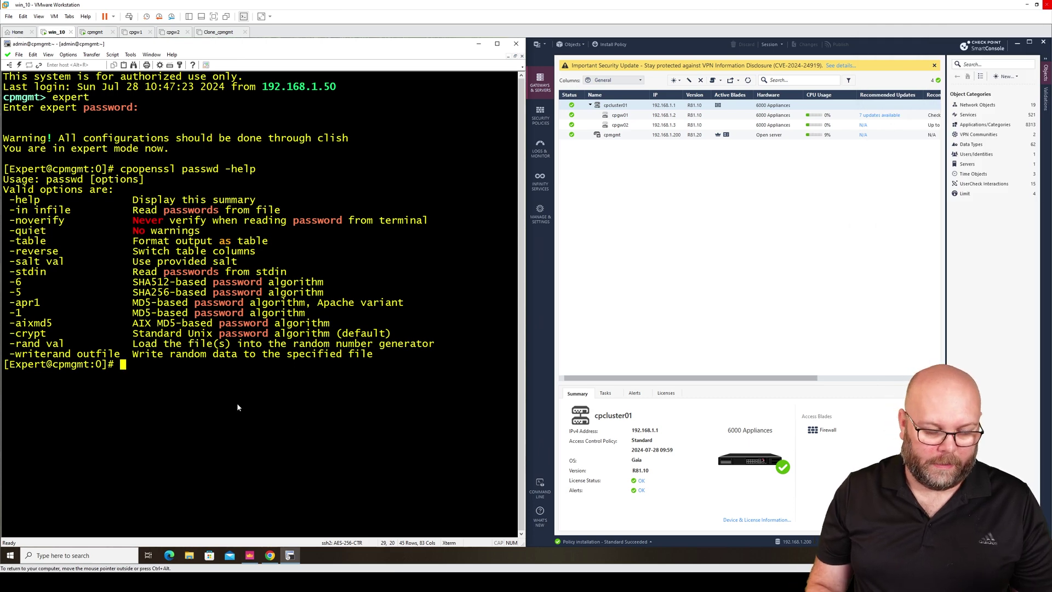
key("Up")
key("BackSpace")
key("BackSpace")
key("BackSpace")
key("BackSpace")
key("BackSpace")
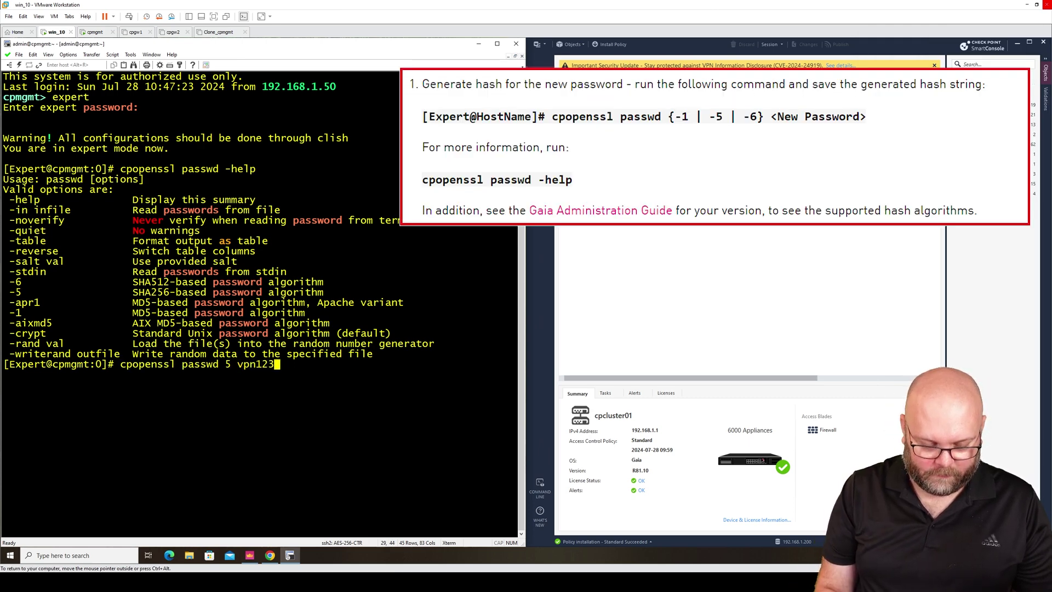
key("Return")
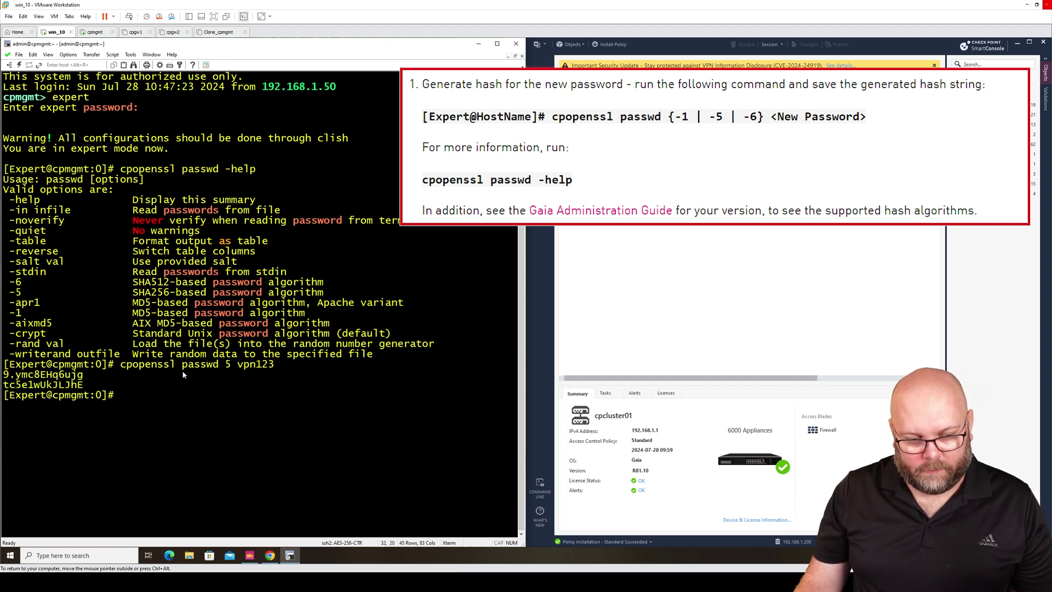
Step: Correct the option to -5 and rerun to produce SHA256 $5$ hashes of the new password
key("Up")
key("Left")
key("Left")
key("Left")
key("Left")
key("Left")
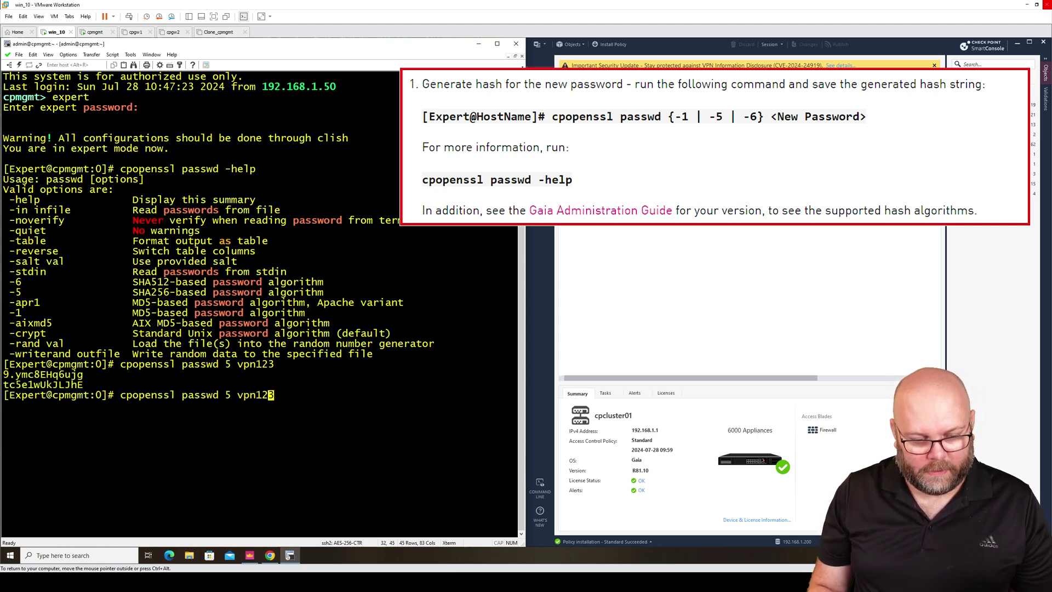
key("Left")
key("Left")
key("Left")
type("-")
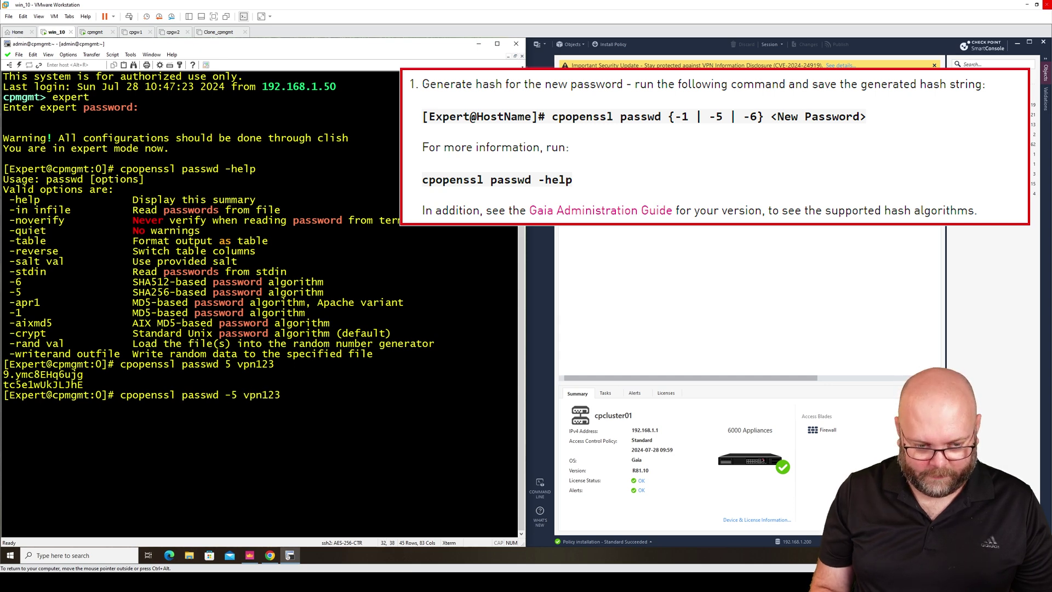
key("Return")
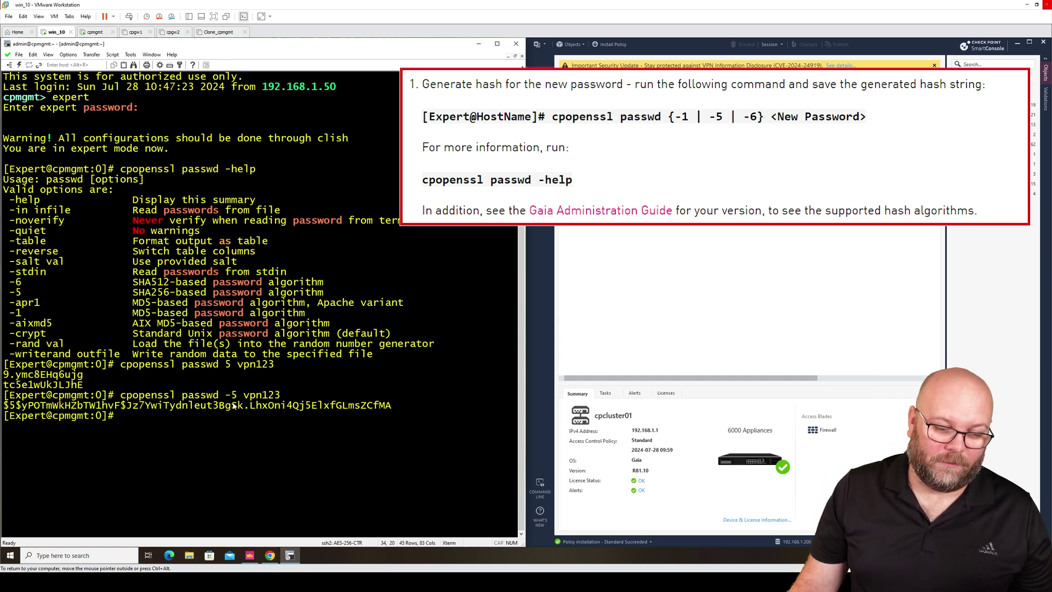
left_click_drag(225, 398, 235, 398)
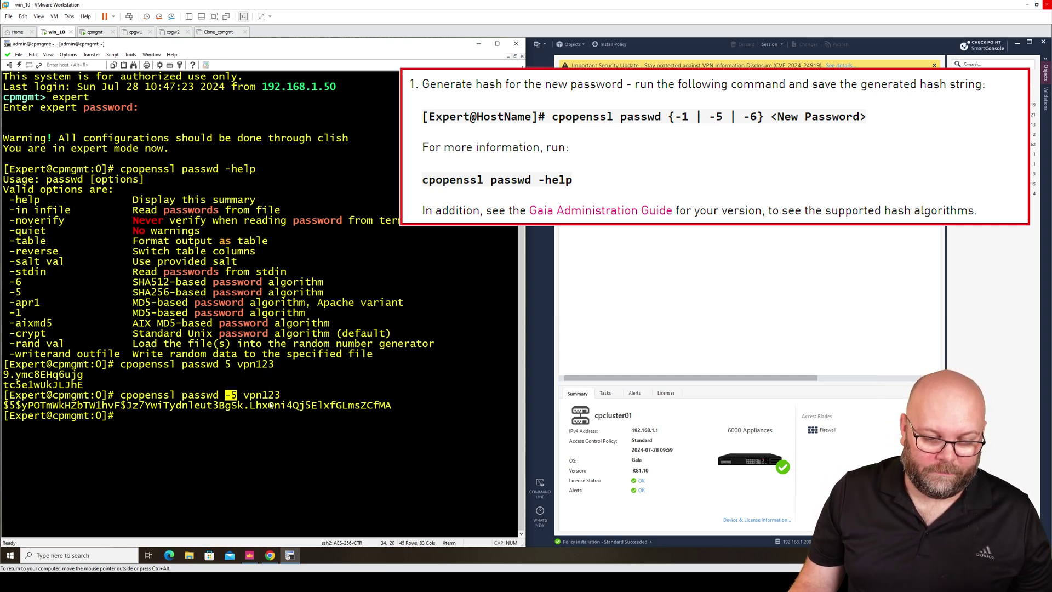
left_click(280, 400)
key("Up")
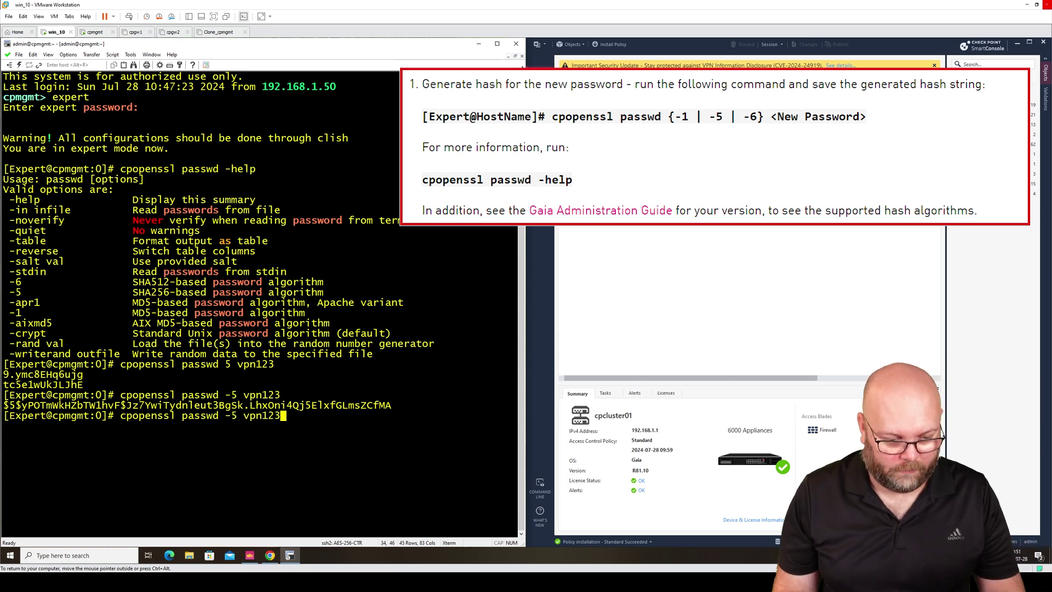
type("!")
key("Return")
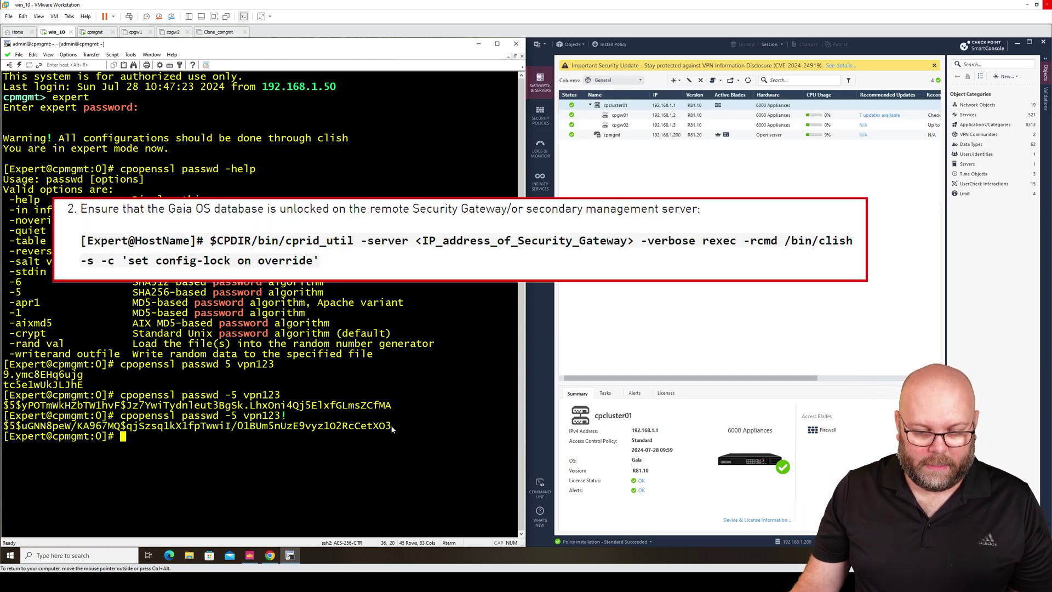
Step: Paste the start of the cprid_util command targeting gateway 192.168.1.2
left_click_drag(389, 427, 4, 428)
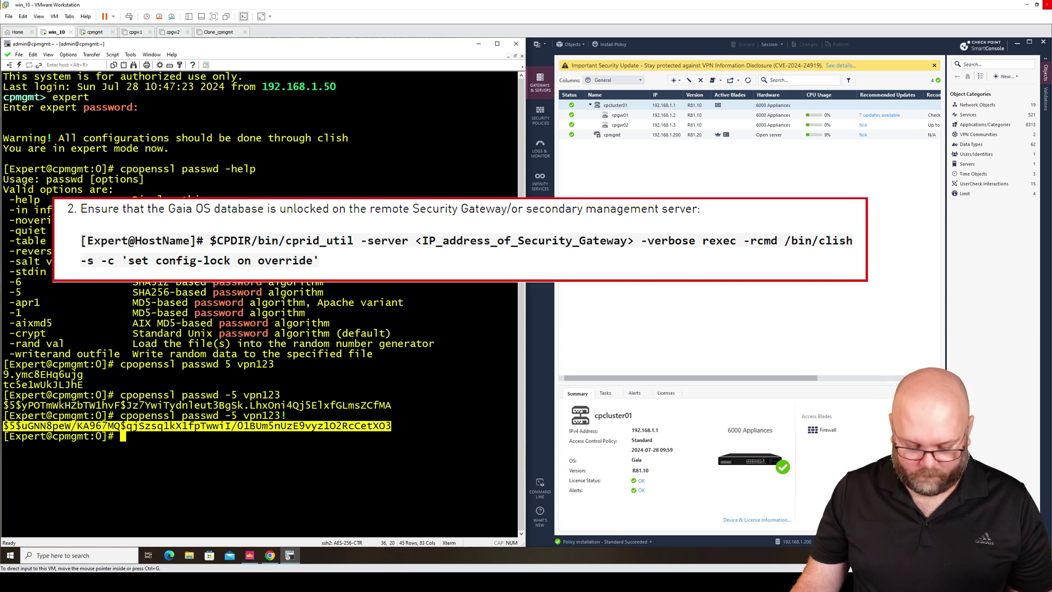
right_click(215, 441)
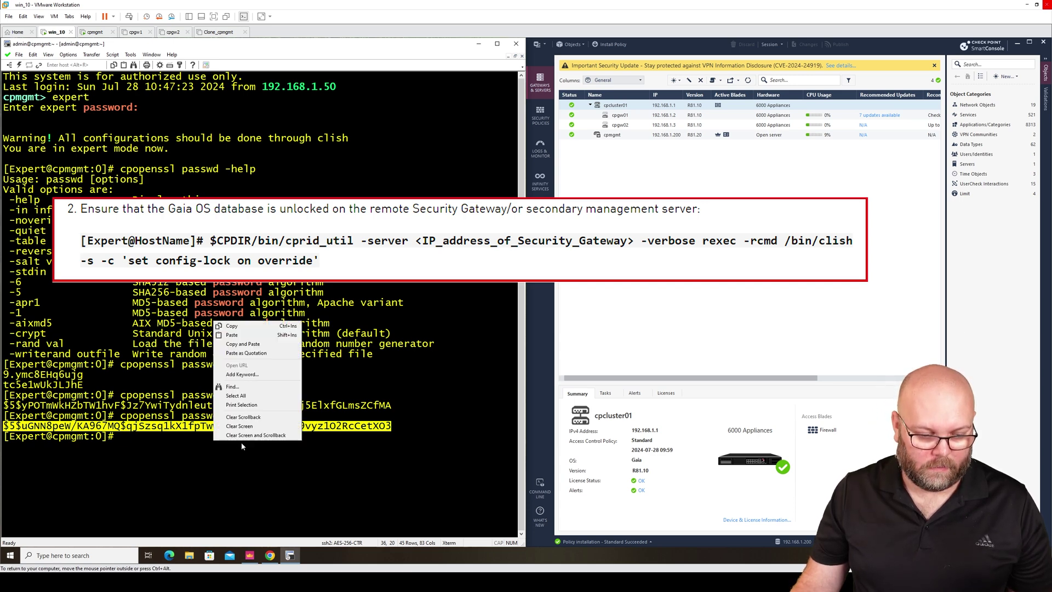
left_click(240, 337)
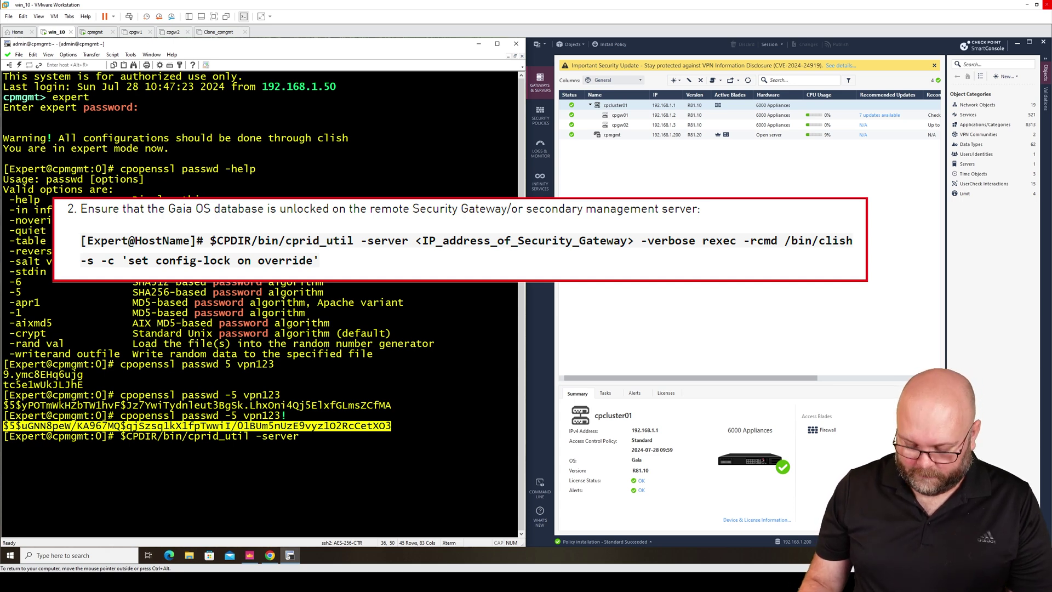
type("192.168.1.2")
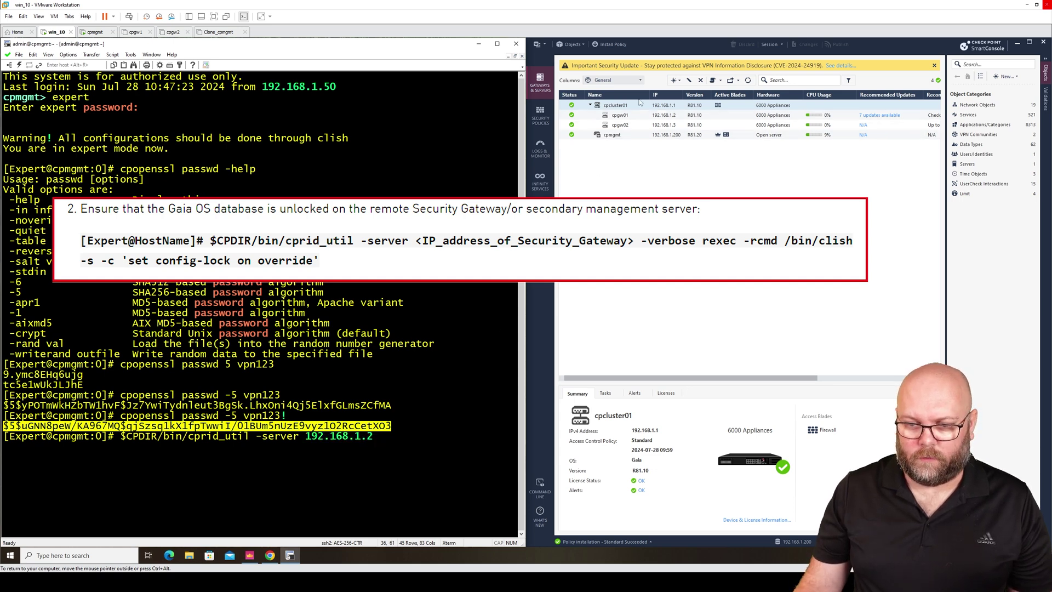
Step: Append 'set config-lock on override' and run it, getting 'Config lock is already turned on'
left_click(426, 432)
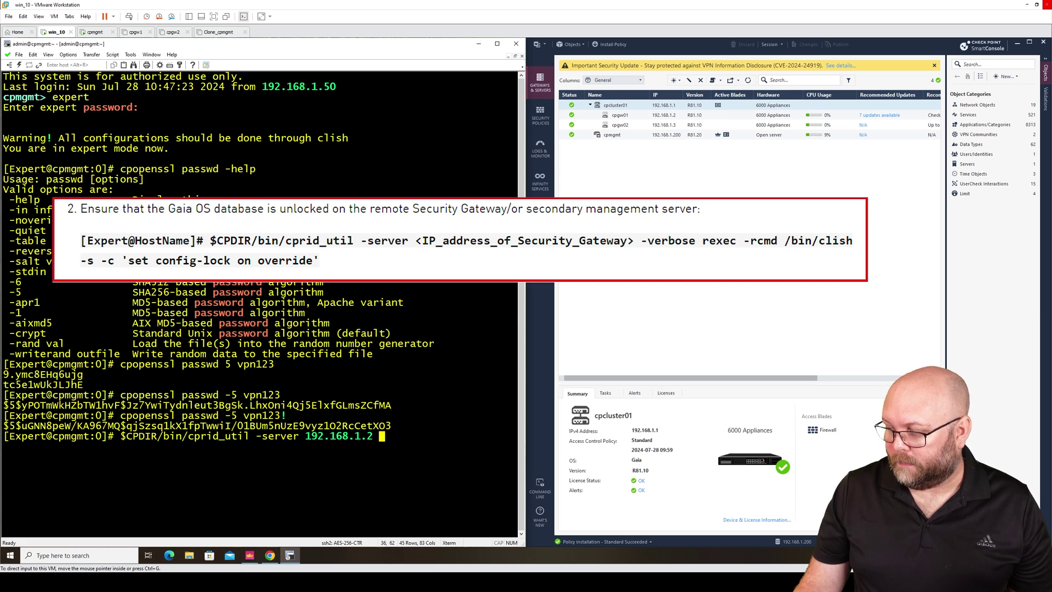
right_click(441, 436)
left_click(460, 329)
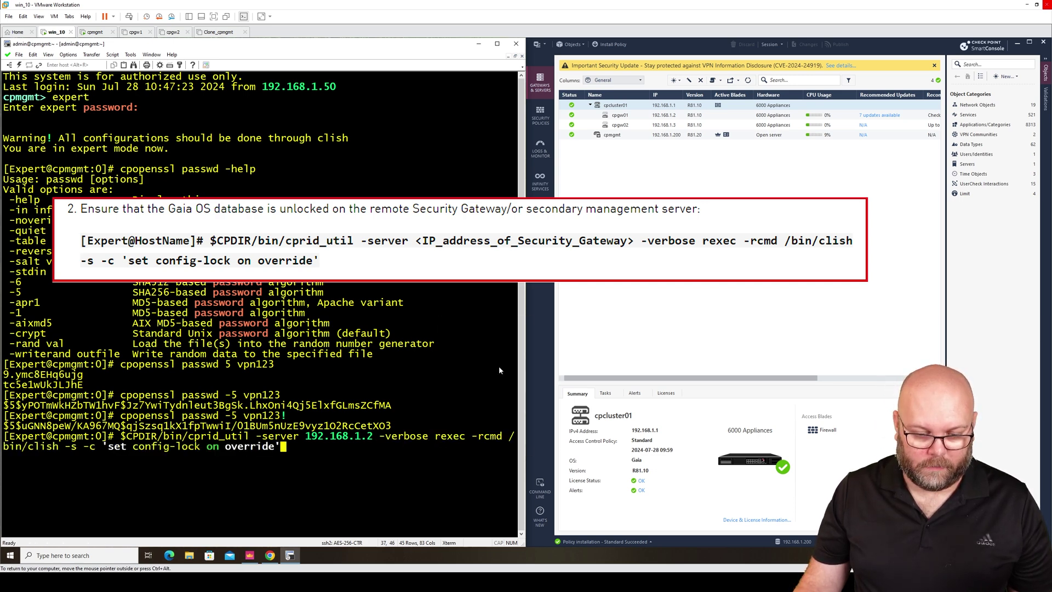
left_click_drag(524, 316, 715, 316)
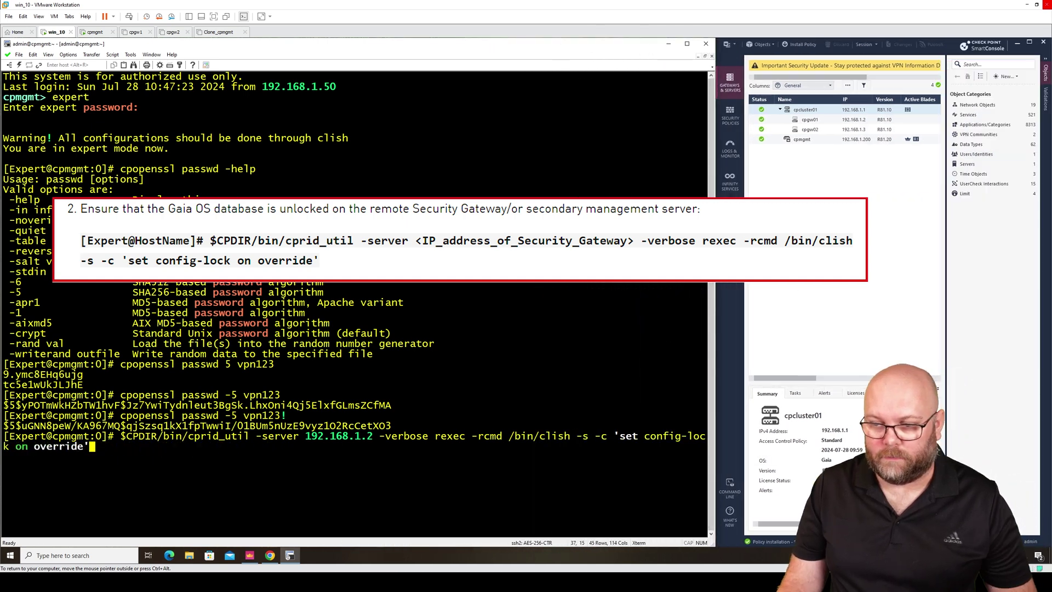
left_click(1046, 62)
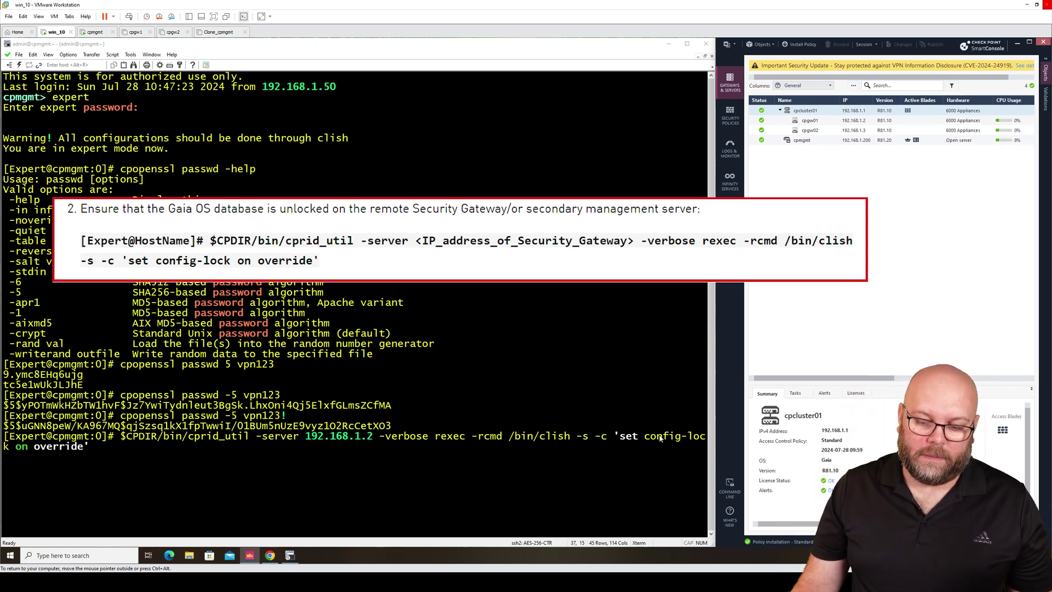
left_click(239, 454)
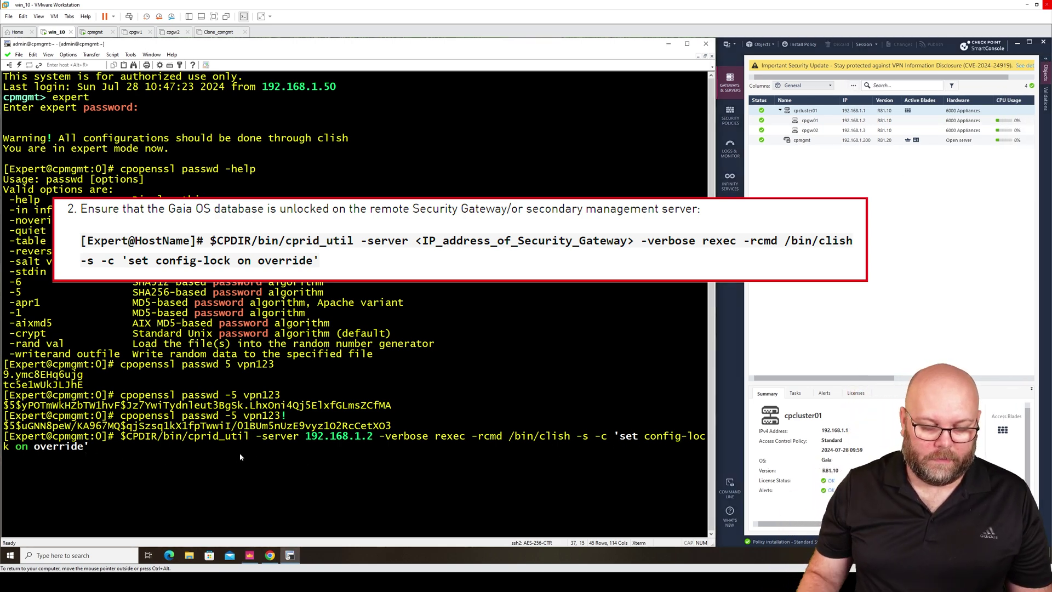
key("Return")
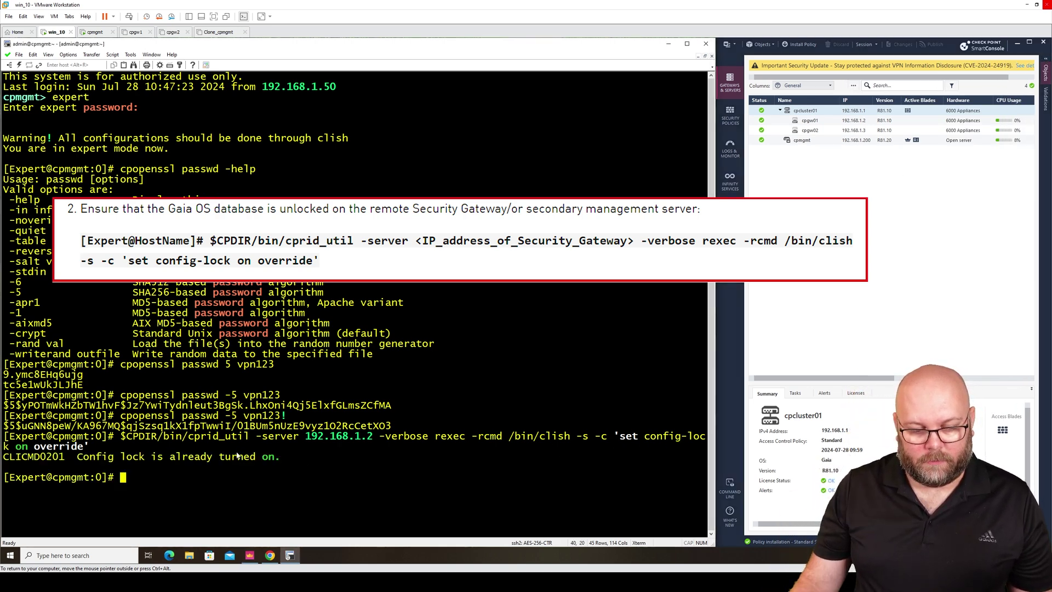
left_click_drag(280, 456, 3, 459)
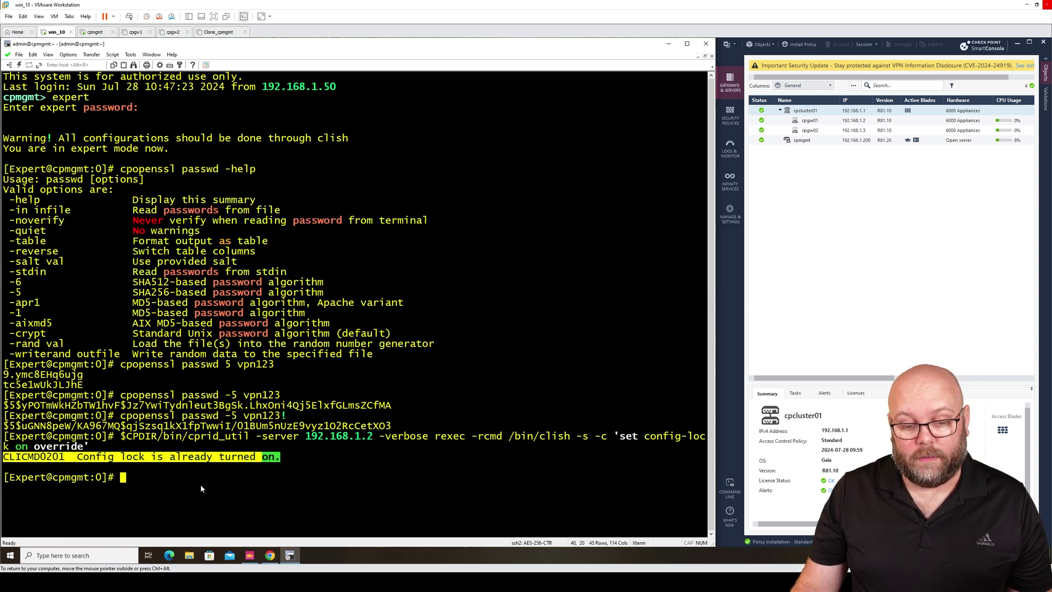
Step: Recall the cprid_util command and clear its clish text, leaving empty quotes
left_click(201, 488)
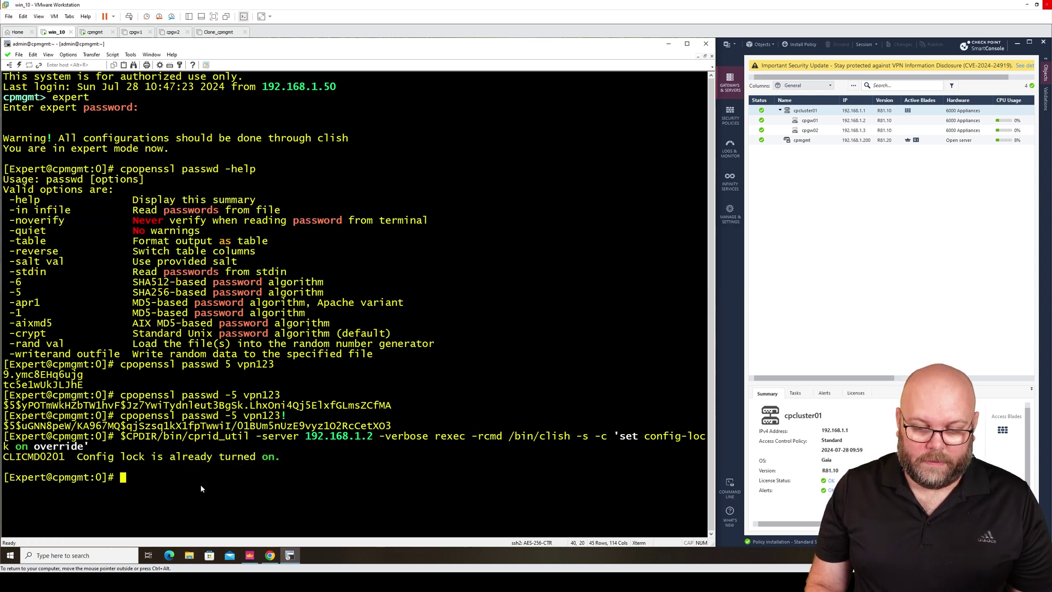
key("Up")
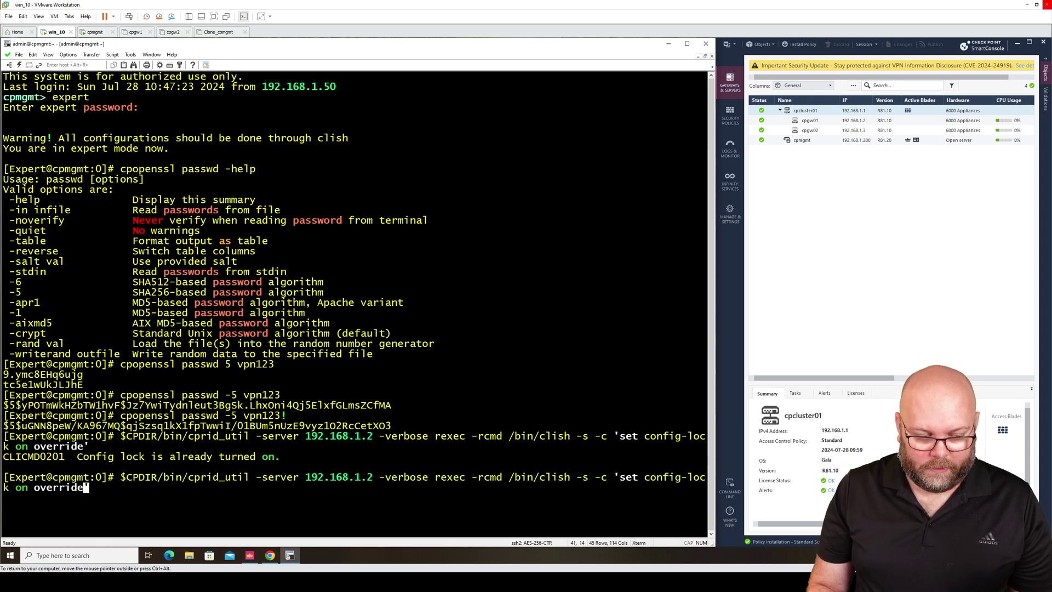
key("BackSpace")
key("BackSpace")
key("BackSpace")
key("BackSpace")
key("BackSpace")
key("BackSpace")
key("BackSpace")
key("BackSpace")
key("BackSpace")
key("BackSpace")
key("BackSpace")
key("BackSpace")
key("BackSpace")
key("BackSpace")
key("BackSpace")
key("BackSpace")
key("BackSpace")
key("BackSpace")
key("BackSpace")
key("BackSpace")
key("BackSpace")
key("BackSpace")
key("BackSpace")
key("BackSpace")
key("BackSpace")
key("BackSpace")
key("BackSpace")
key("BackSpace")
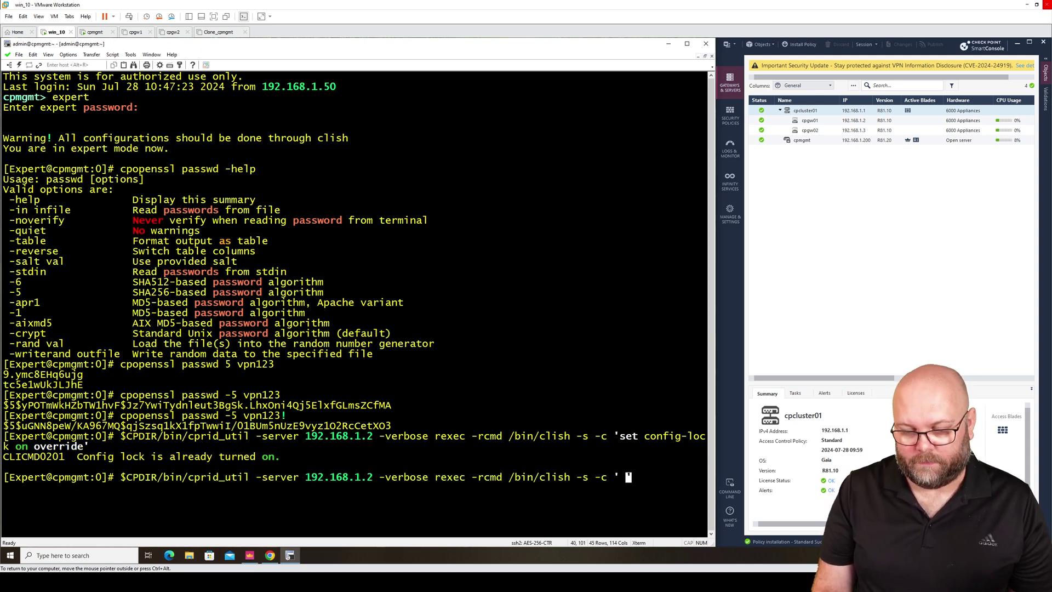
type("'")
key("Left")
key("Left")
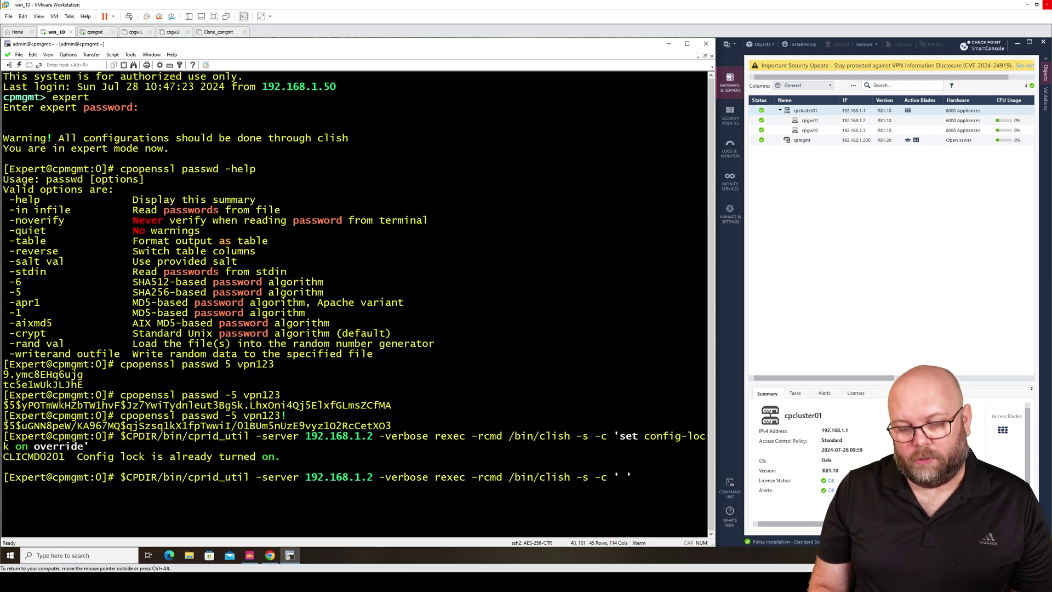
key("Right")
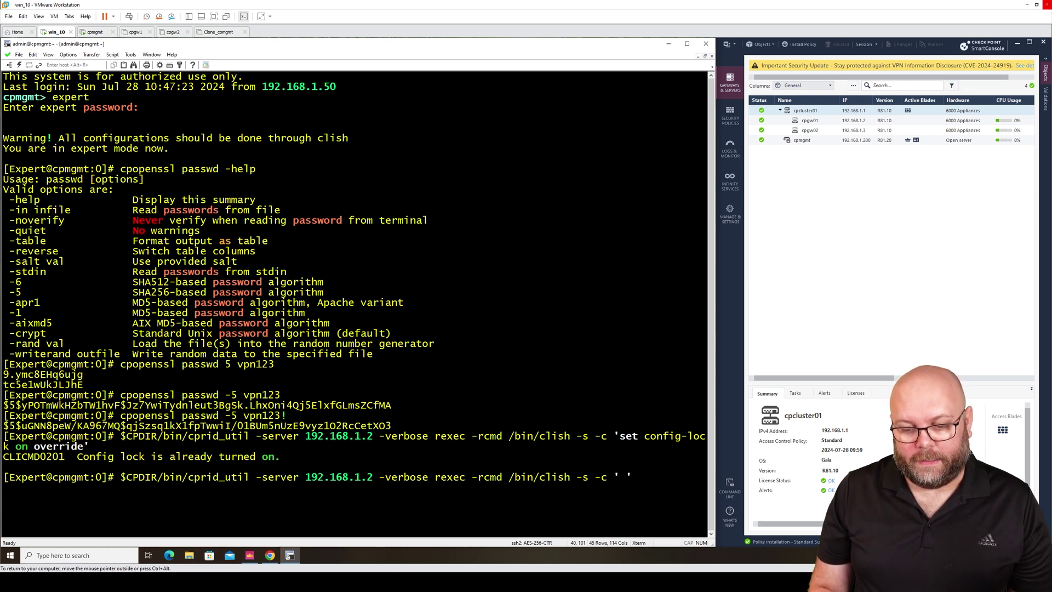
key("Left")
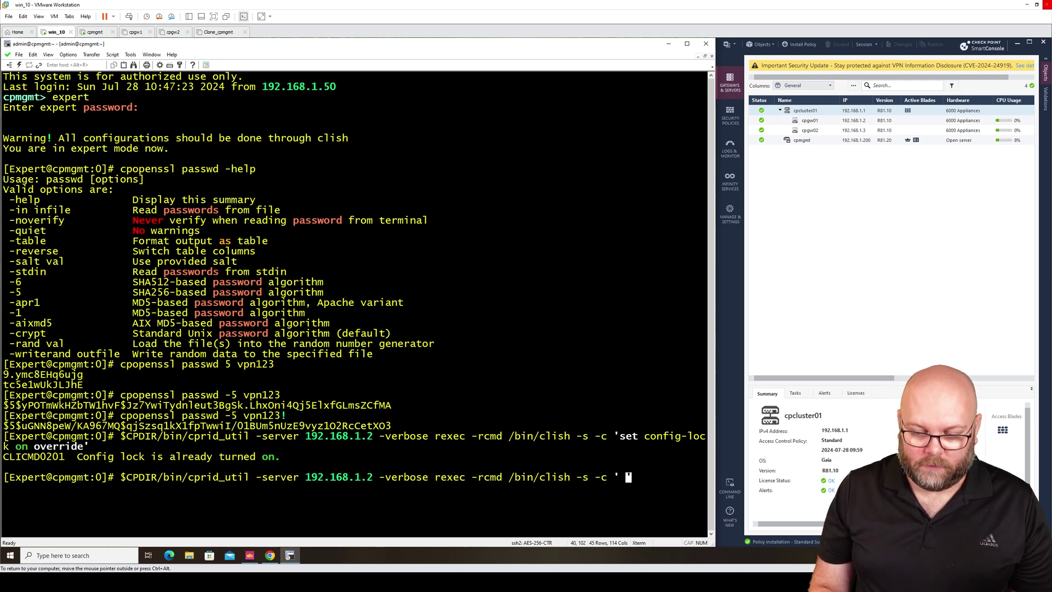
key("Left")
Step: Enter 'show configuration' inside the quotes, run it and scroll through cpgw01's configuration
type("show configu")
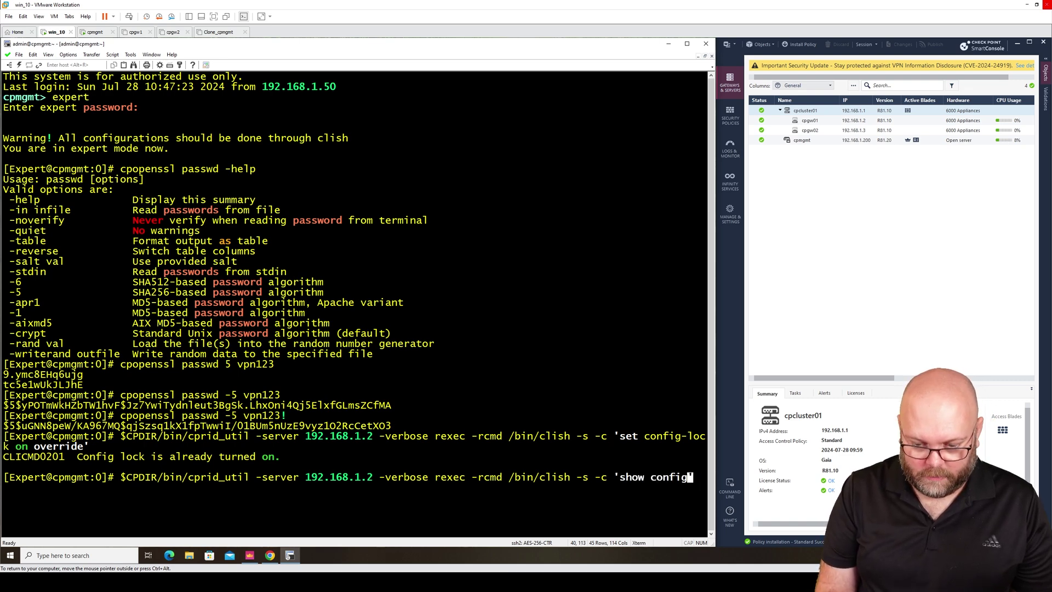
key("BackSpace")
key("BackSpace")
key("BackSpace")
key("BackSpace")
type("fig")
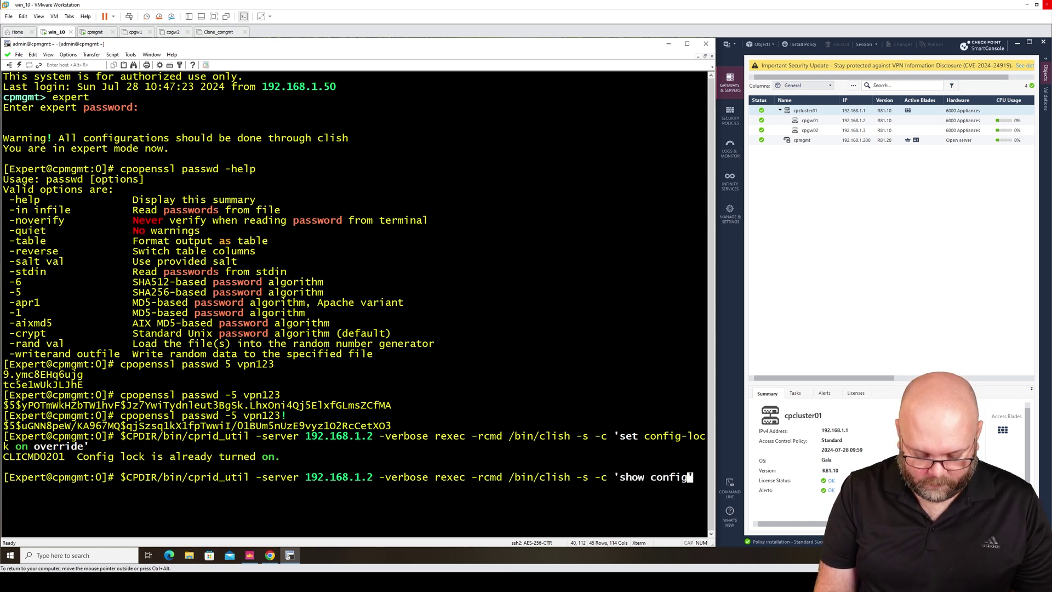
type("uration")
key("Return")
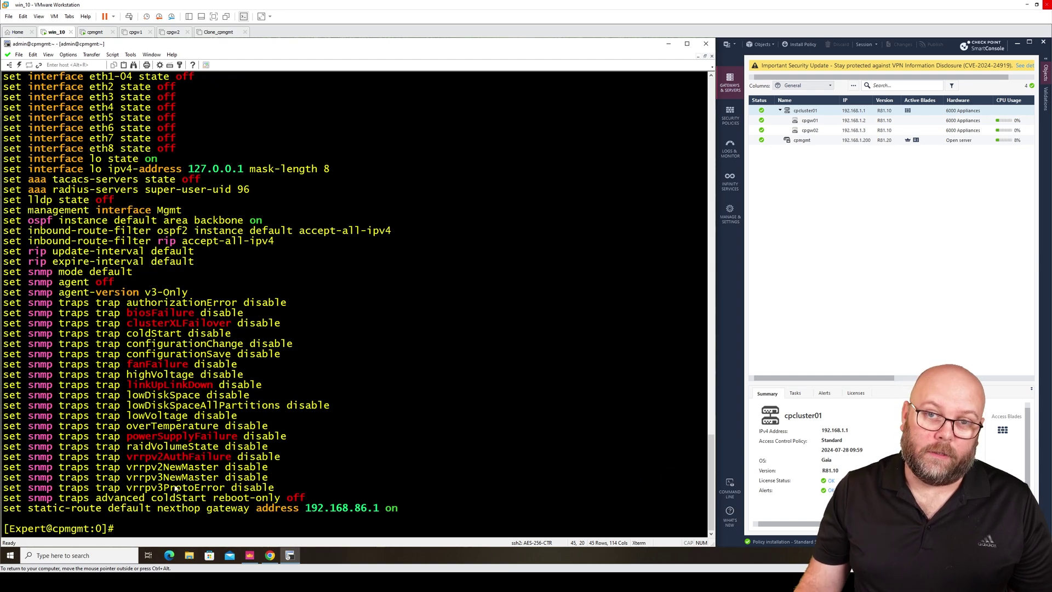
scroll(396, 438, "up", 20)
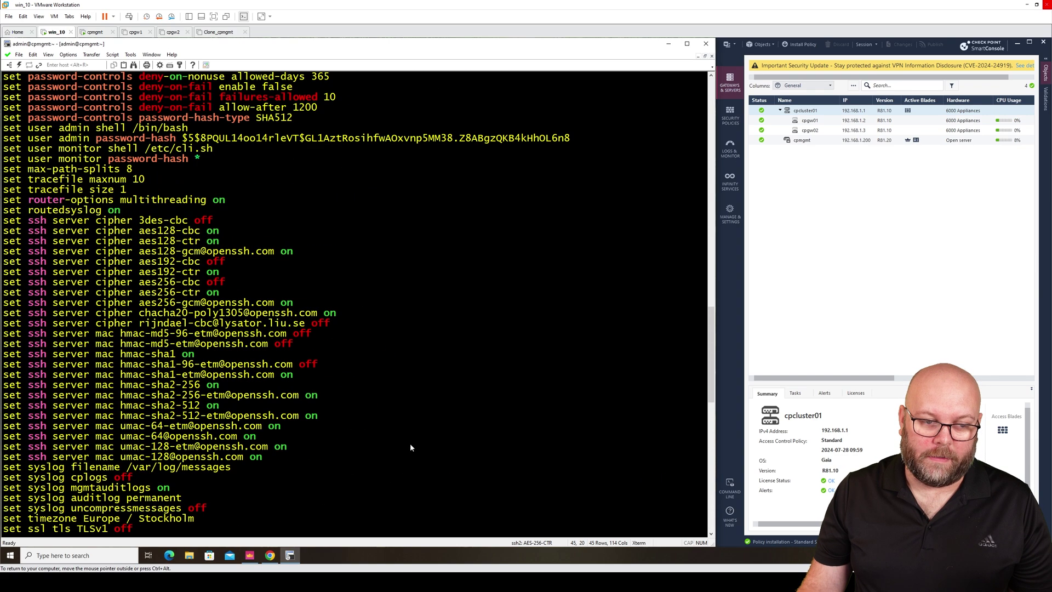
scroll(410, 444, "up", 20)
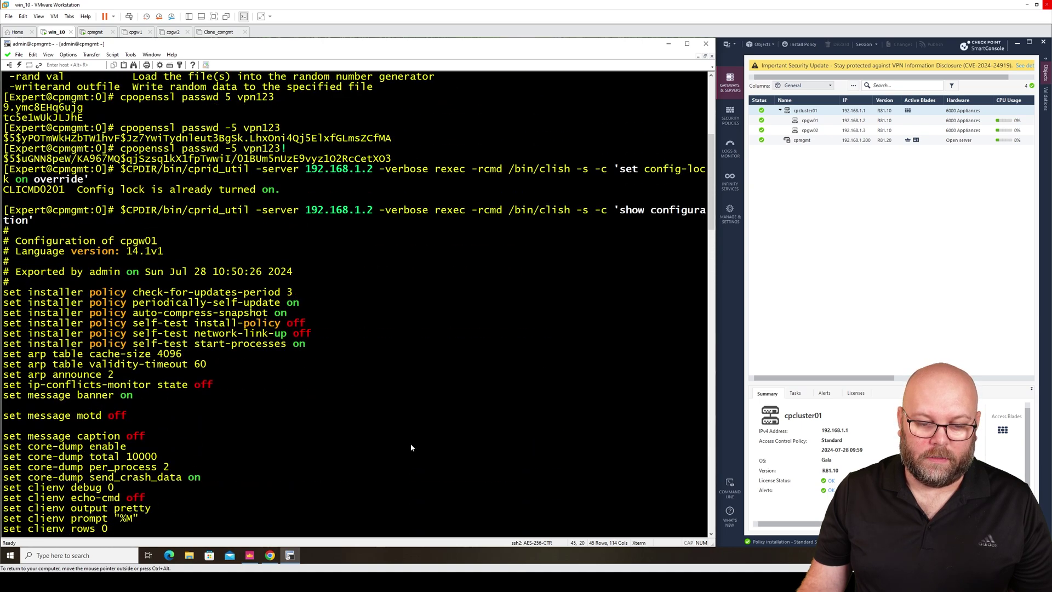
scroll(412, 438, "up", 4)
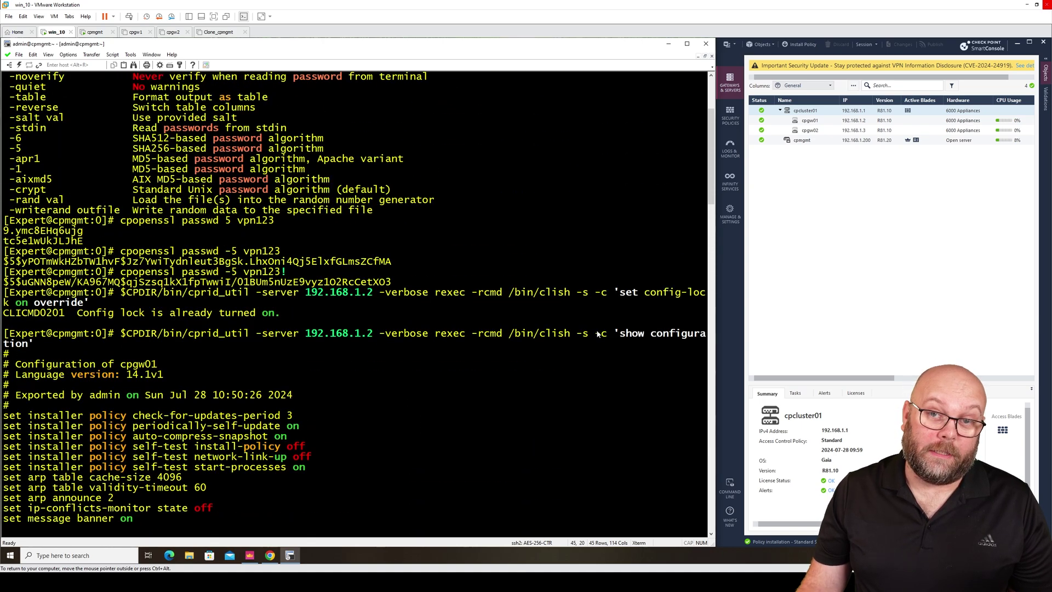
scroll(610, 449, "down", 15)
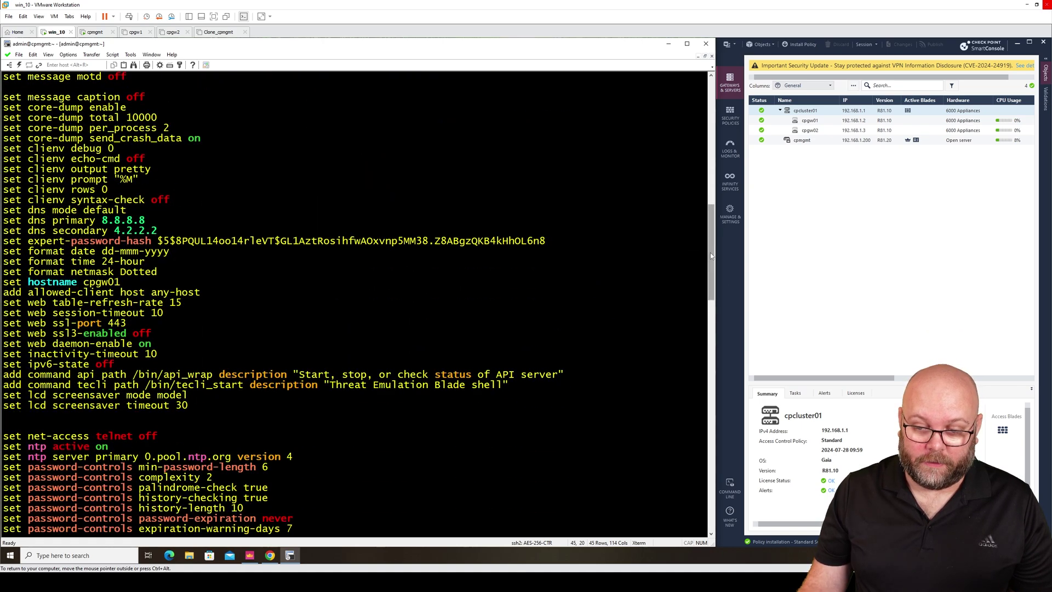
mouse_move(710, 255)
left_mouse_down()
mouse_move(727, 462)
mouse_move(712, 485)
left_mouse_up()
Step: Recall the command and replace its clish text with 'set user admin password-hash'
key("Up")
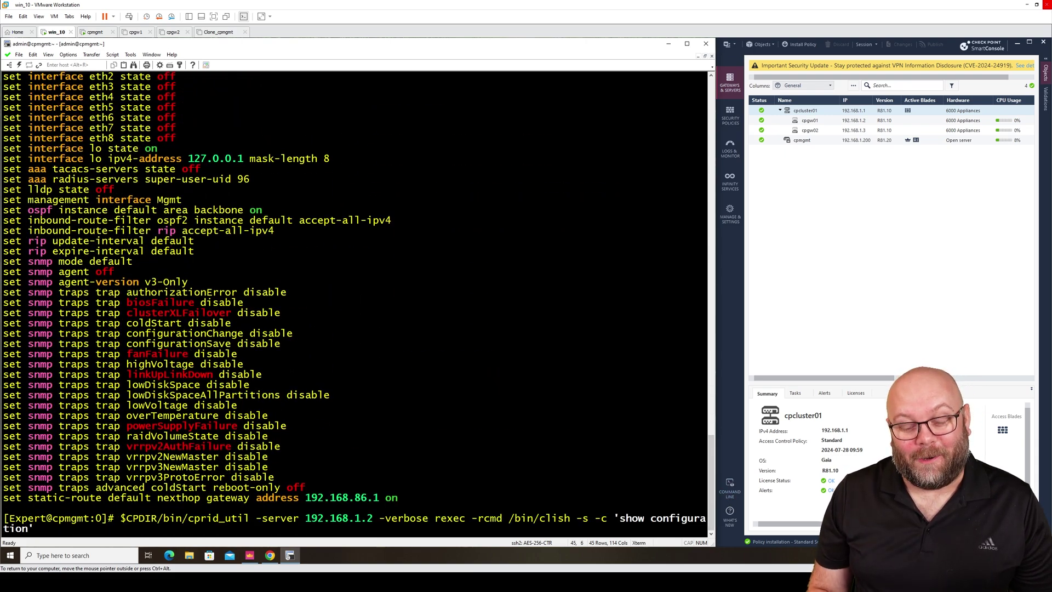
key("Left")
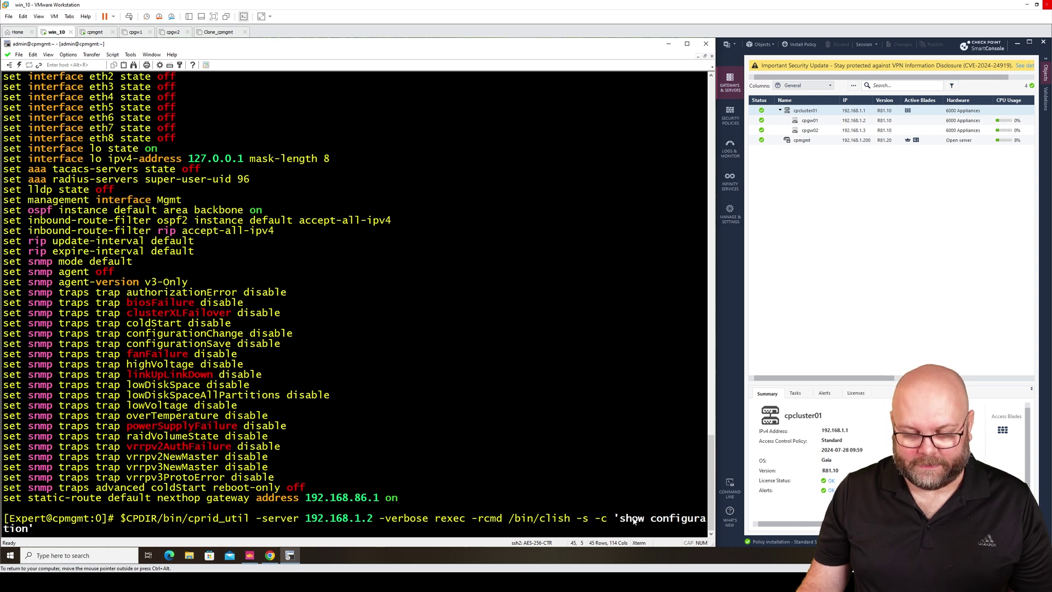
key("BackSpace")
key("BackSpace")
key("BackSpace")
key("BackSpace")
key("BackSpace")
key("BackSpace")
key("BackSpace")
key("BackSpace")
key("BackSpace")
key("BackSpace")
key("BackSpace")
key("BackSpace")
key("BackSpace")
key("BackSpace")
key("BackSpace")
key("BackSpace")
key("BackSpace")
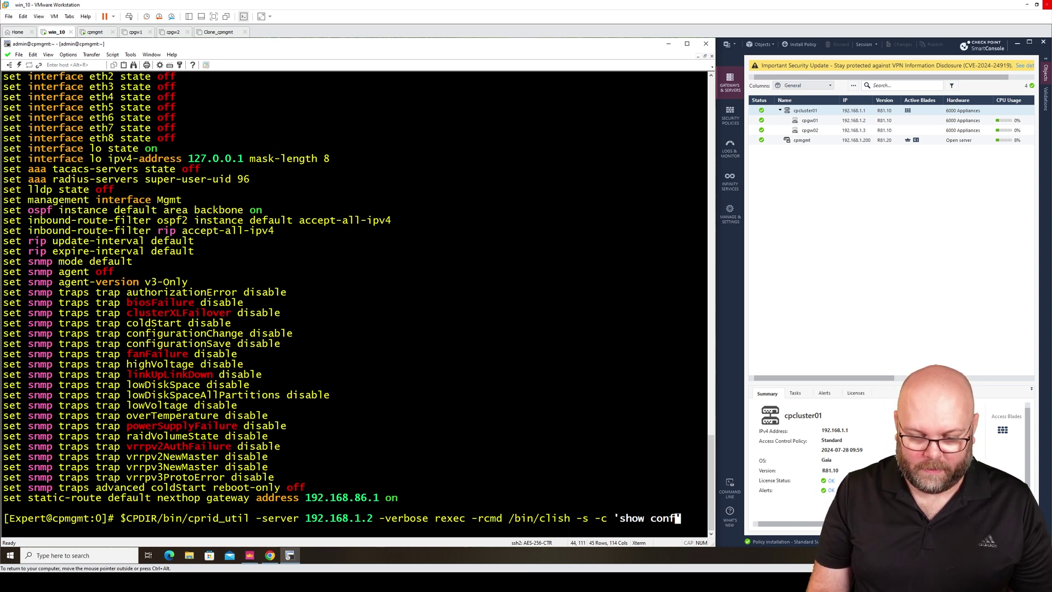
key("BackSpace")
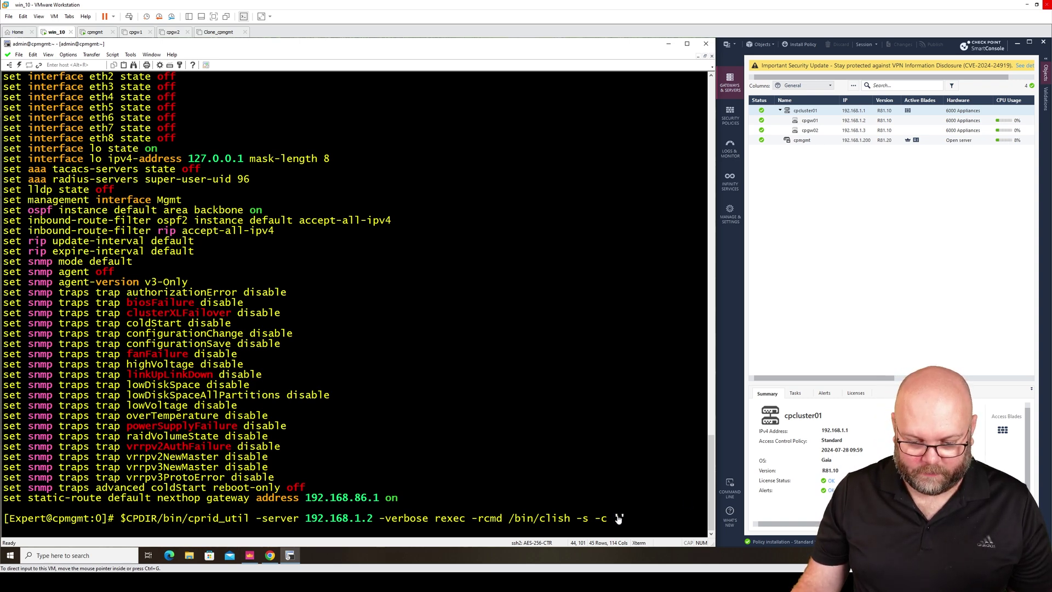
right_click(619, 519)
left_click(652, 415)
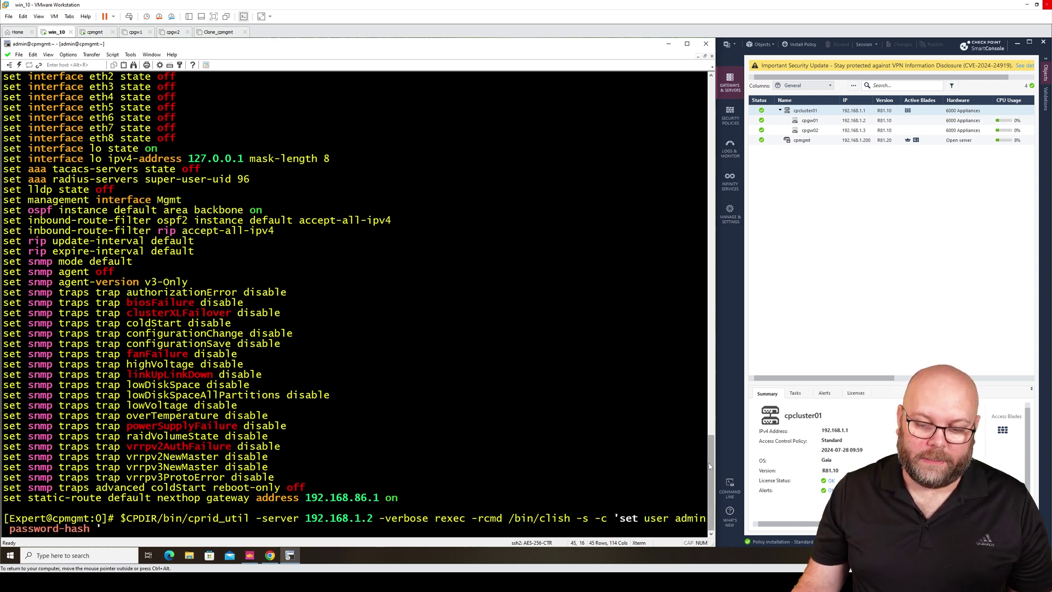
Step: Copy the generated $5$ hash, paste it after password-hash, close the quote and run it
left_click_drag(709, 462, 692, 130)
left_click_drag(389, 313, 12, 316)
right_click(12, 315)
left_click(42, 317)
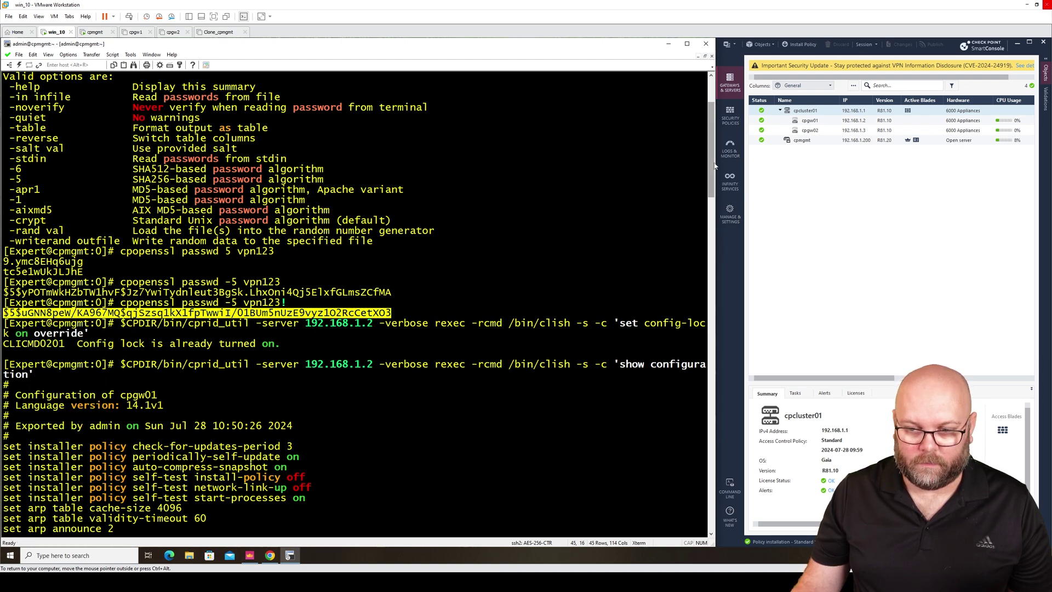
scroll(673, 525, "down", 20)
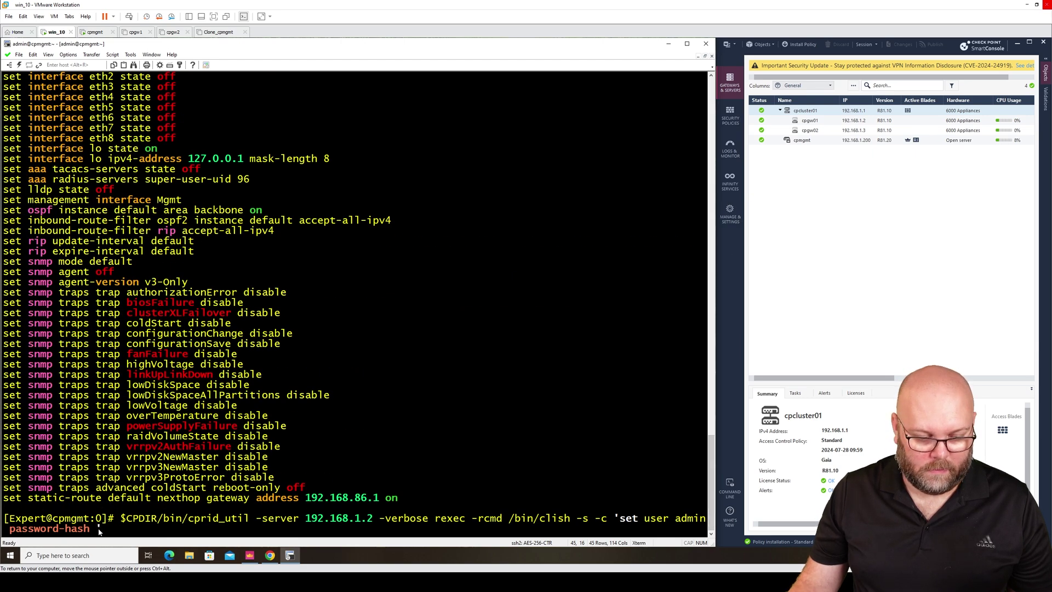
right_click(98, 521)
left_click(125, 423)
type("'")
type("'")
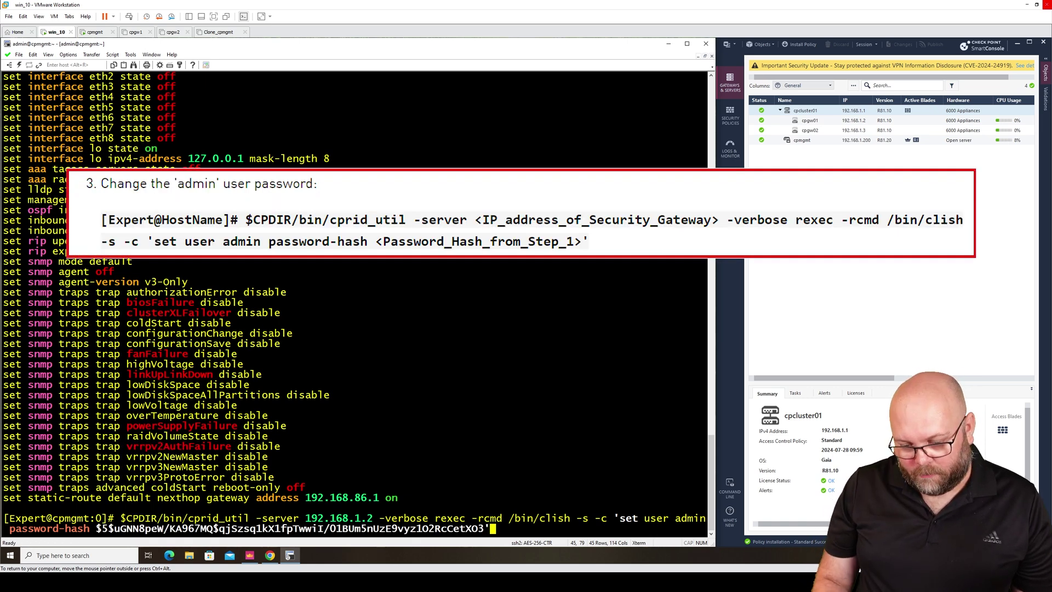
key("Left")
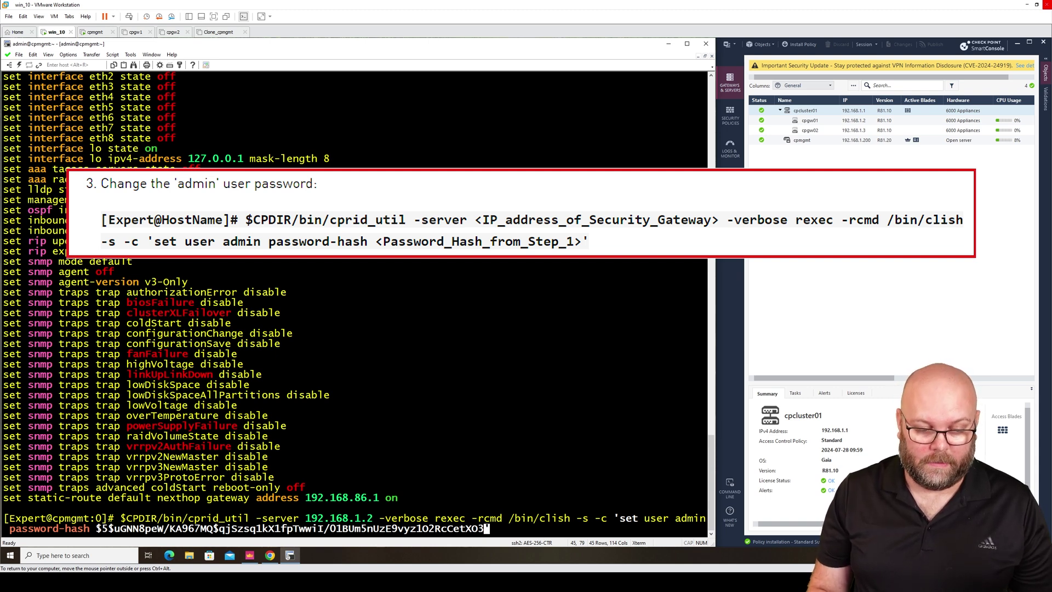
key("Return")
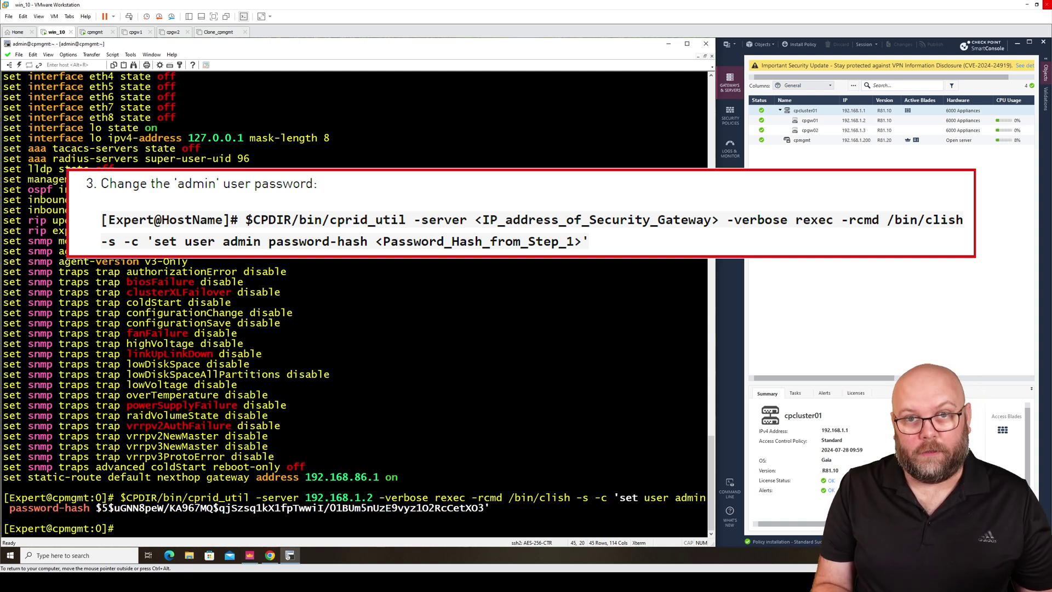
Step: Recall the admin command and change 'user admin password-hash' to 'expert-password-hash'
key("Up")
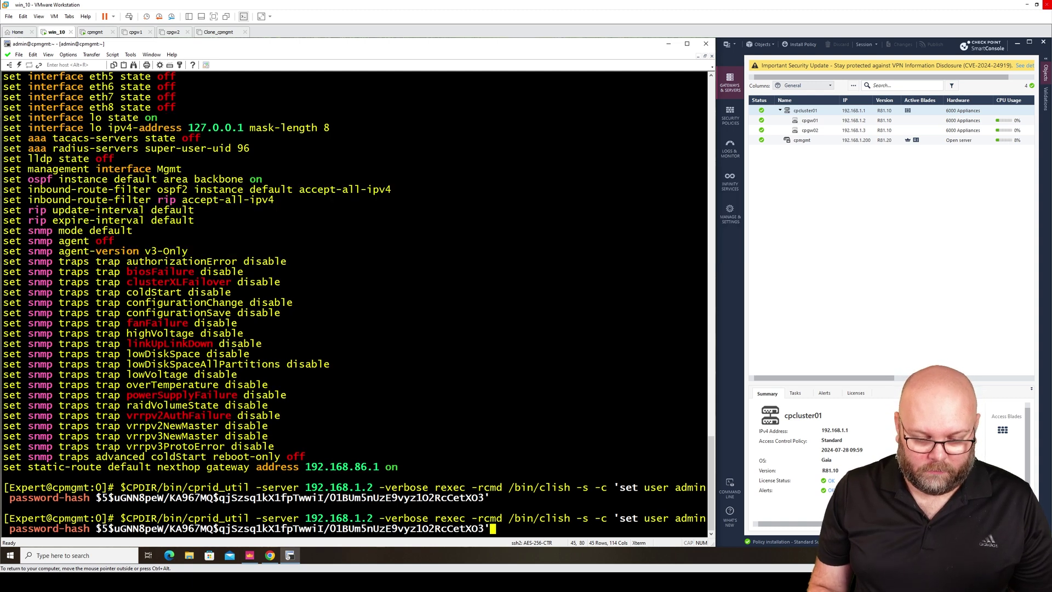
key("Left")
key("BackSpace")
key("BackSpace")
key("BackSpace")
key("BackSpace")
key("BackSpace")
key("BackSpace")
key("BackSpace")
key("BackSpace")
key("BackSpace")
key("BackSpace")
key("BackSpace")
key("BackSpace")
key("BackSpace")
key("BackSpace")
key("BackSpace")
key("BackSpace")
key("BackSpace")
key("BackSpace")
key("BackSpace")
key("BackSpace")
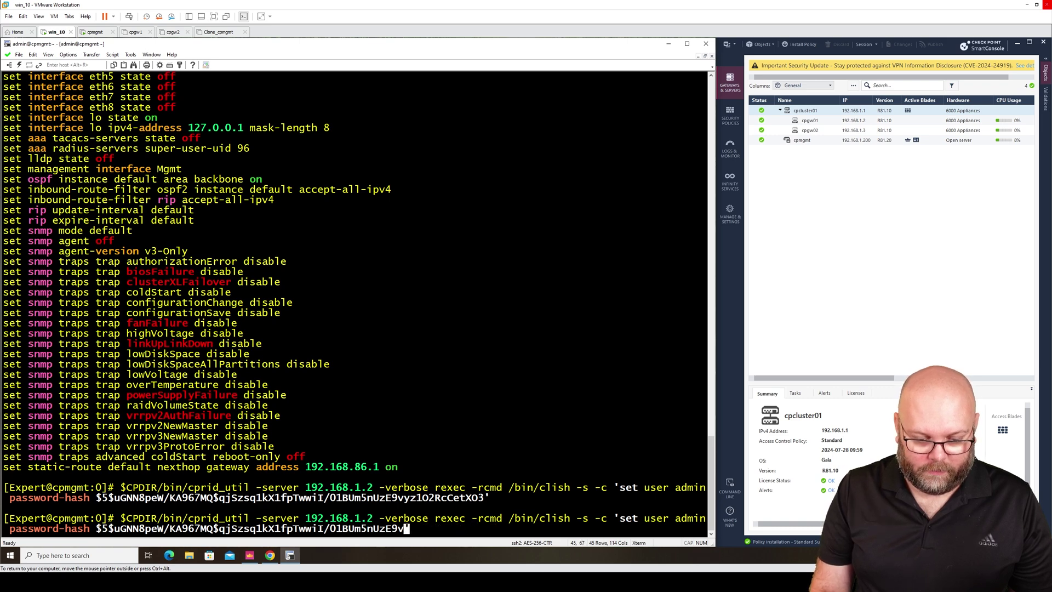
key("BackSpace")
key("BackSpace")
key("BackSpace")
key("BackSpace")
key("BackSpace")
key("BackSpace")
key("BackSpace")
key("BackSpace")
key("BackSpace")
key("BackSpace")
key("BackSpace")
key("BackSpace")
key("BackSpace")
key("BackSpace")
key("BackSpace")
key("BackSpace")
key("BackSpace")
key("BackSpace")
key("BackSpace")
key("BackSpace")
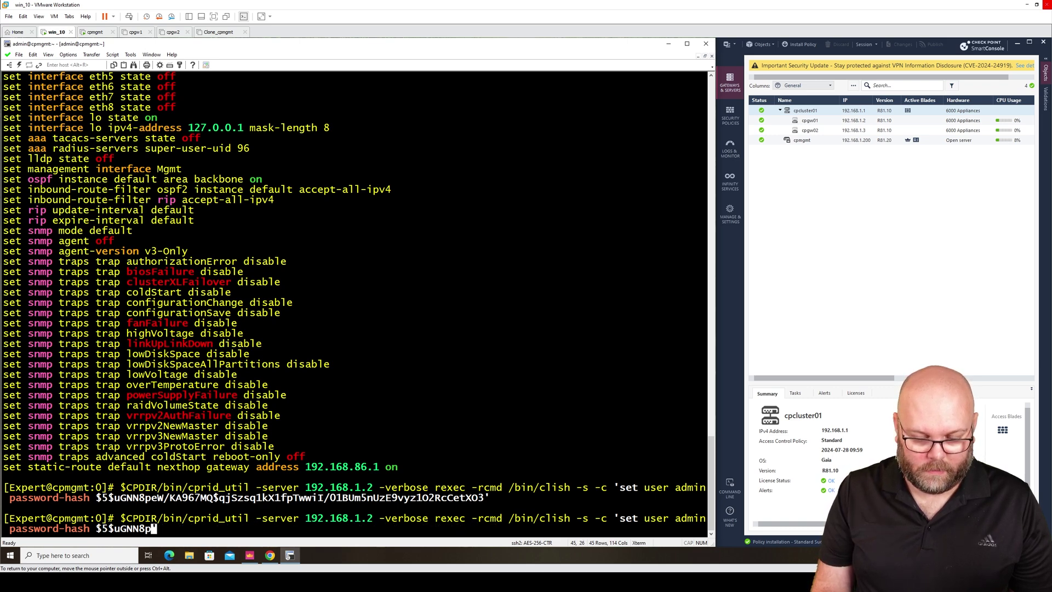
key("BackSpace")
key("BackSpace")
key("BackSpace")
key("BackSpace")
key("BackSpace")
key("BackSpace")
key("BackSpace")
key("BackSpace")
key("BackSpace")
key("BackSpace")
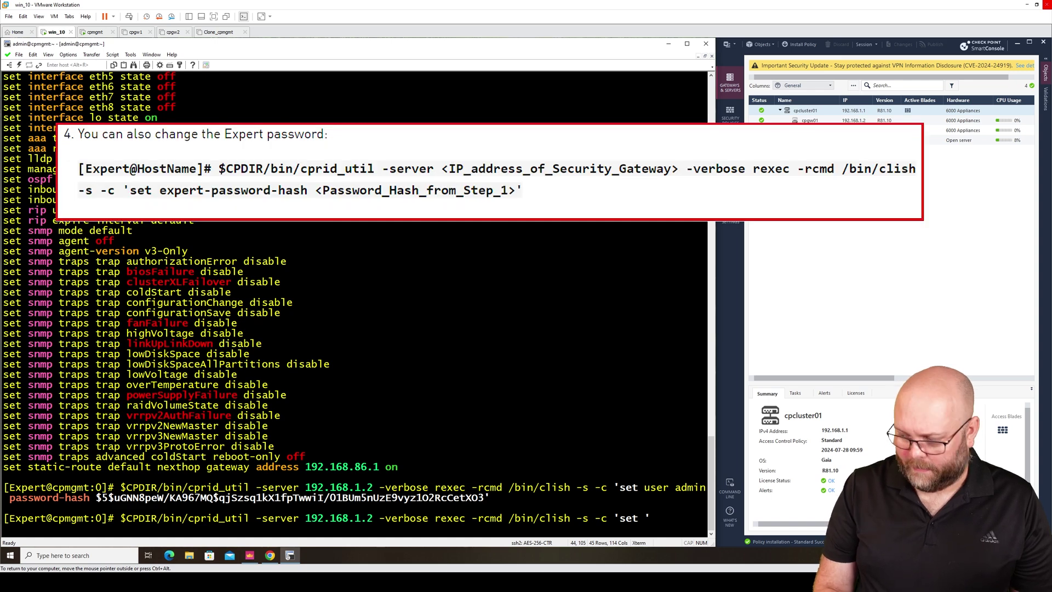
type("expert-")
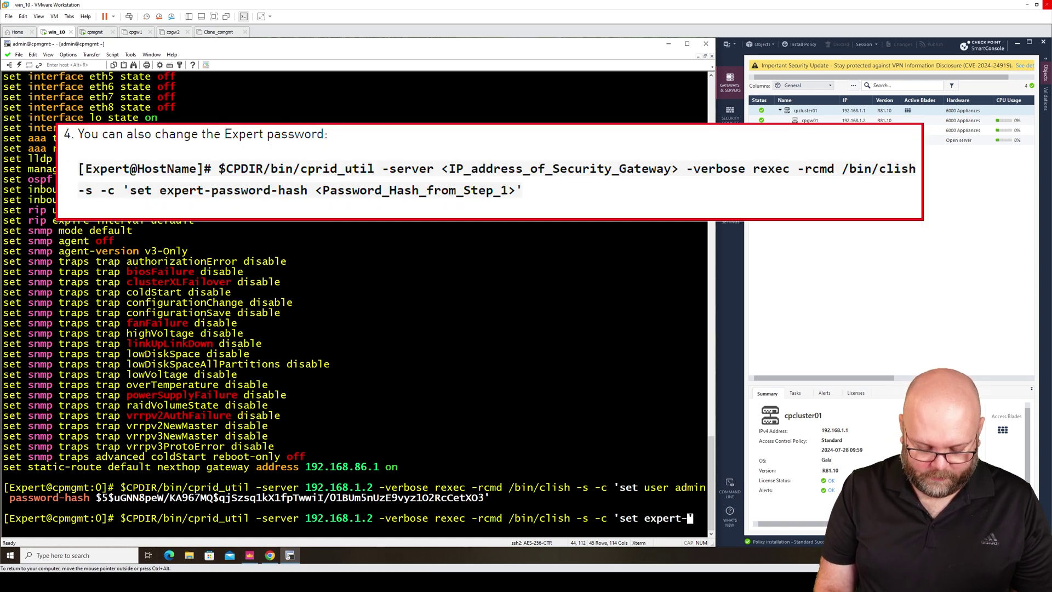
type("passwo")
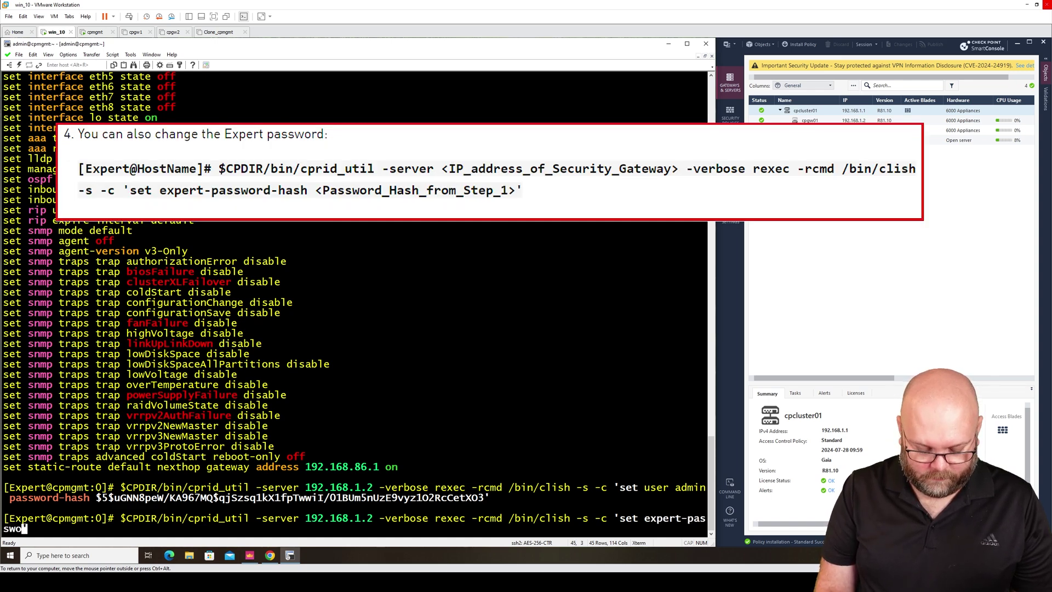
type("rd-has")
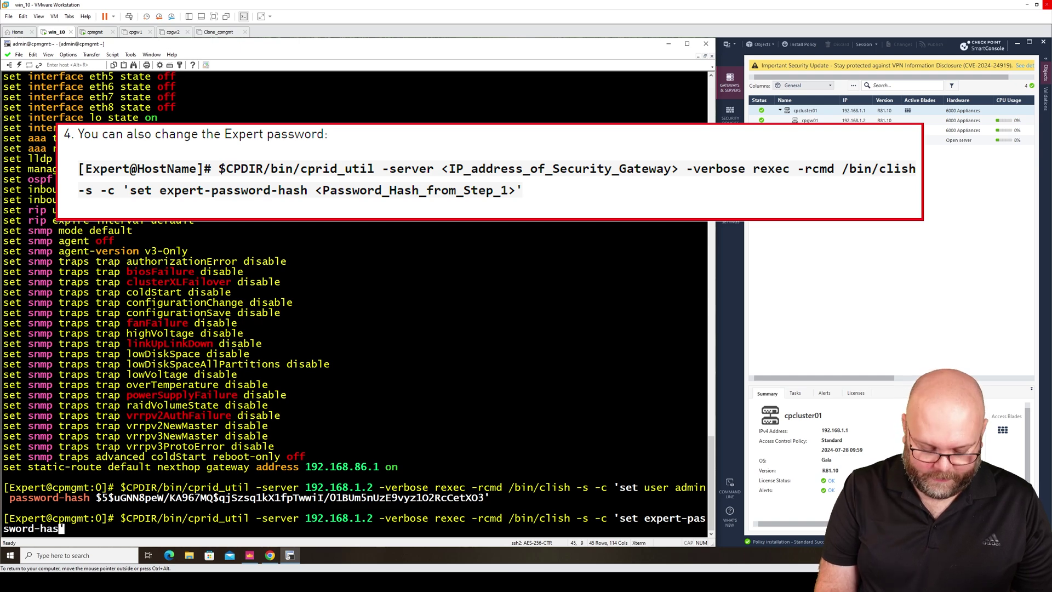
type("h")
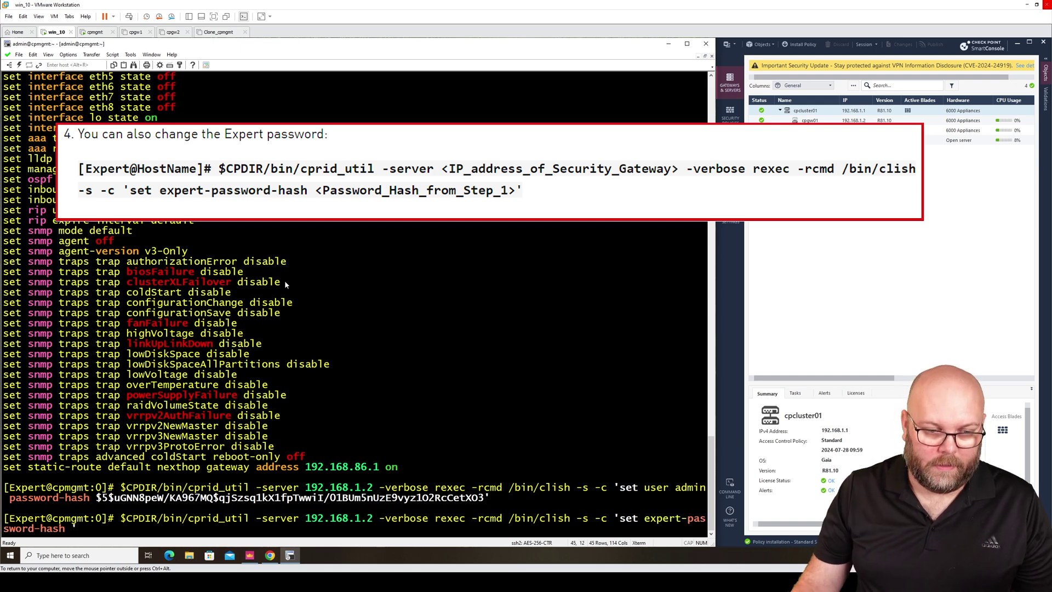
Step: Copy the generated $5$ hash, paste it into the expert command, close the quote and run it
scroll(355, 266, "up", 5)
scroll(355, 266, "up", 20)
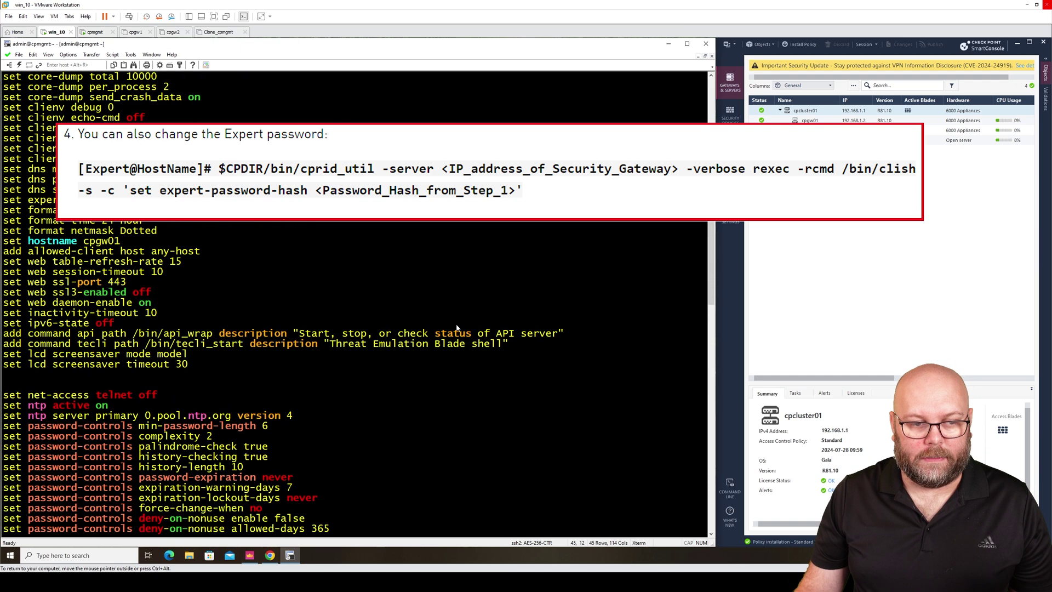
scroll(457, 327, "up", 7)
left_click_drag(389, 304, 7, 307)
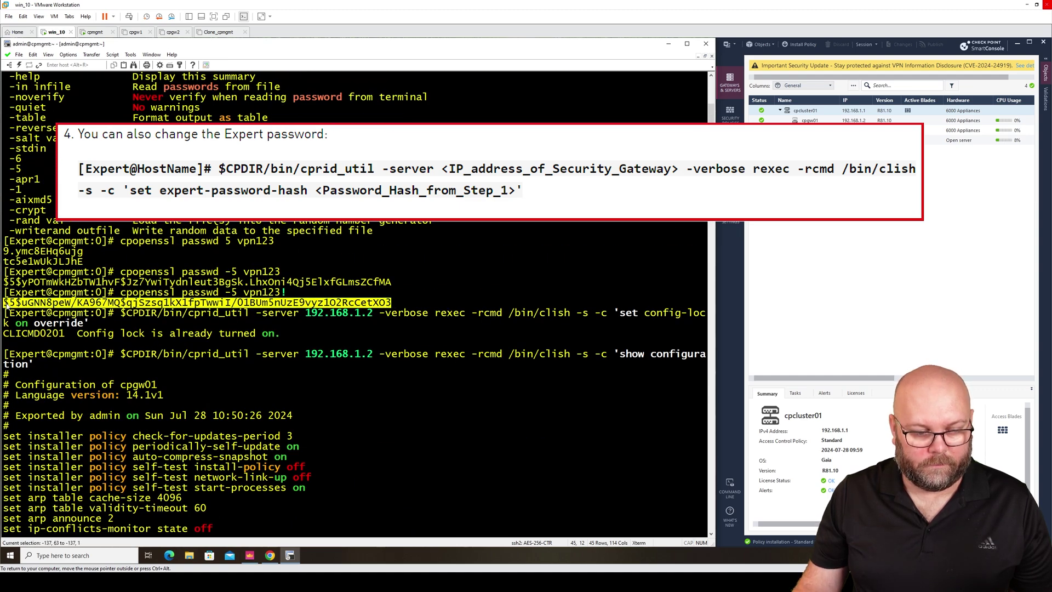
right_click(10, 305)
left_click(43, 309)
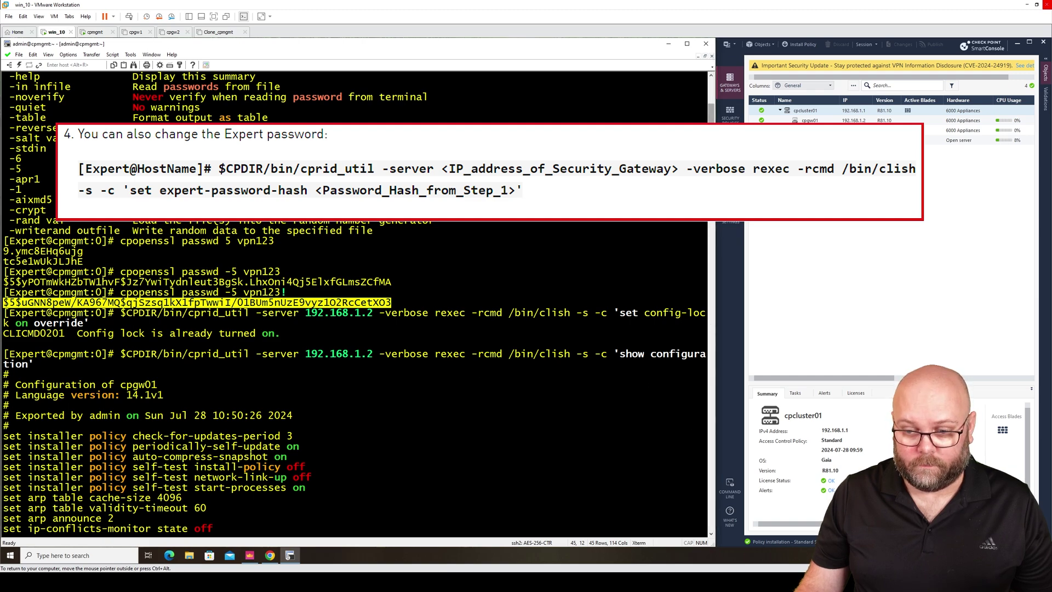
scroll(715, 515, "down", 10)
scroll(715, 515, "down", 4)
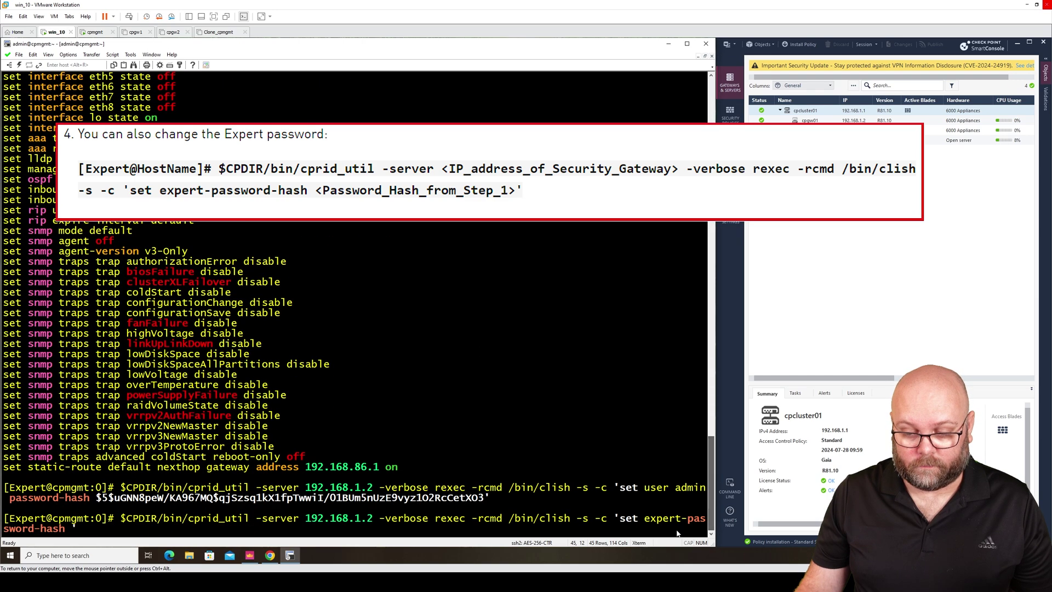
right_click(75, 528)
left_click(88, 424)
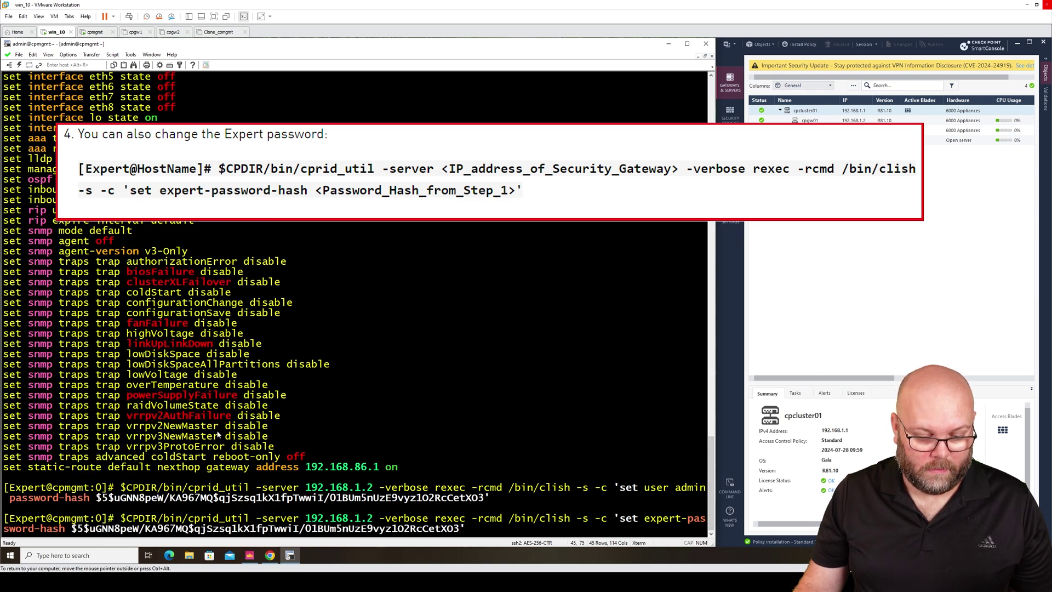
type("'")
key("Return")
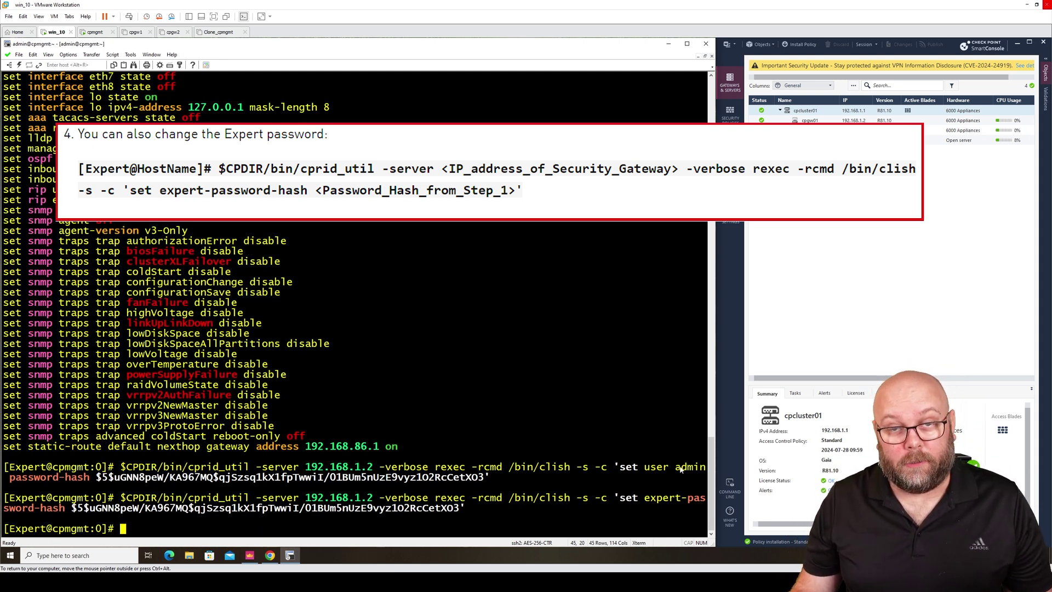
Step: Scroll up and highlight the plain password behind the generated hash
left_click_drag(711, 476, 712, 120)
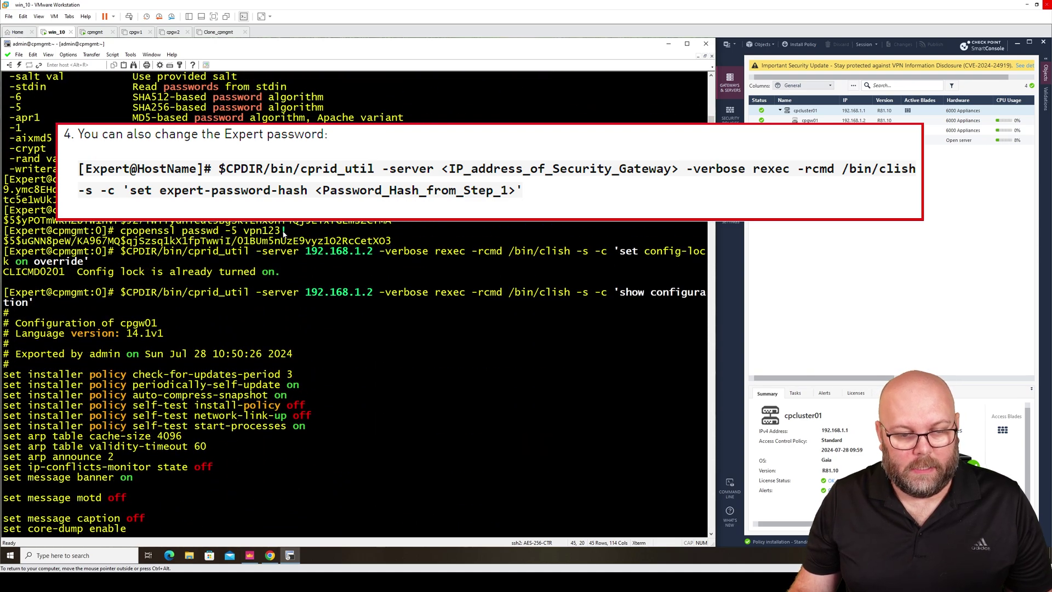
left_click_drag(285, 234, 247, 234)
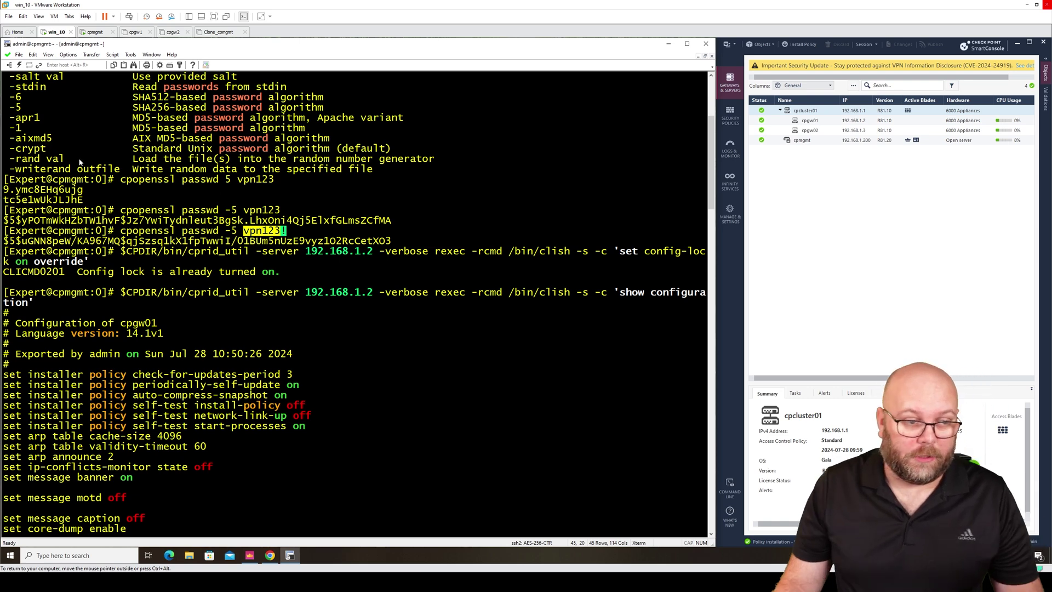
Step: Open cp_gw1 from the session list, log in as admin with the new password, and start clish
left_click(8, 65)
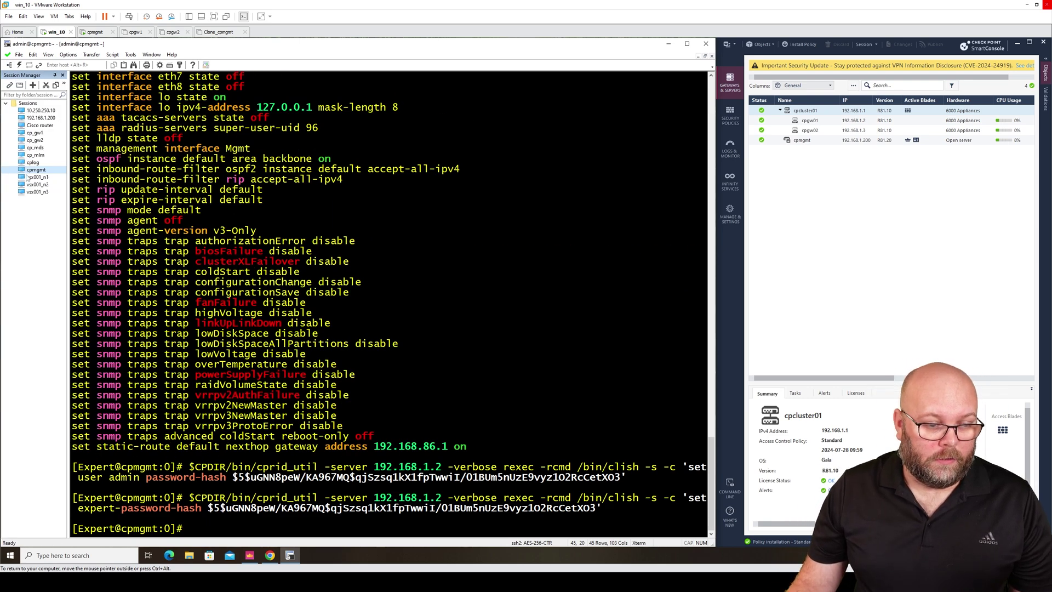
double_click(52, 133)
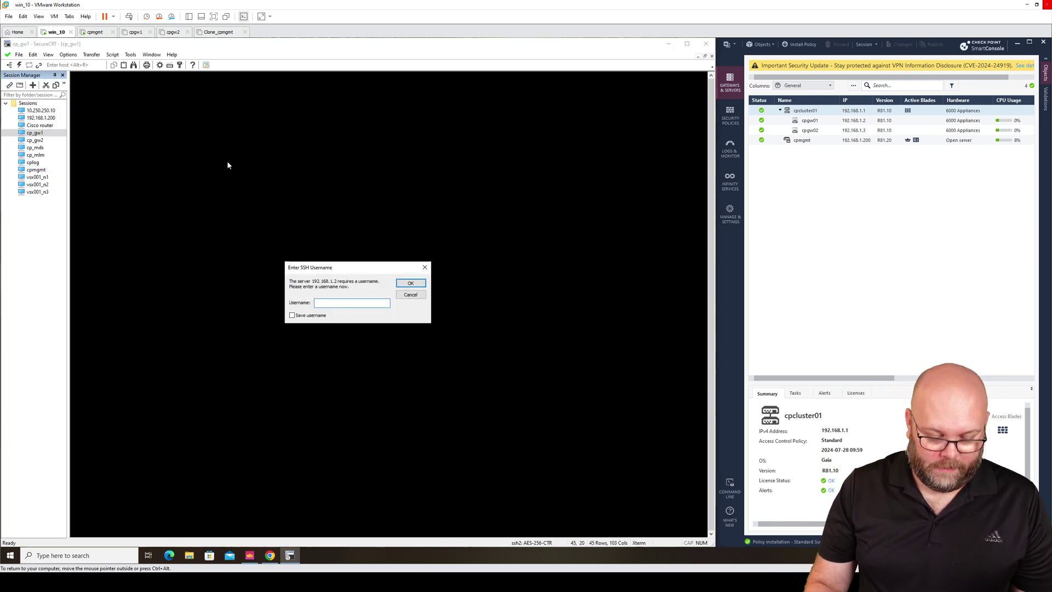
type("admin")
key("Return")
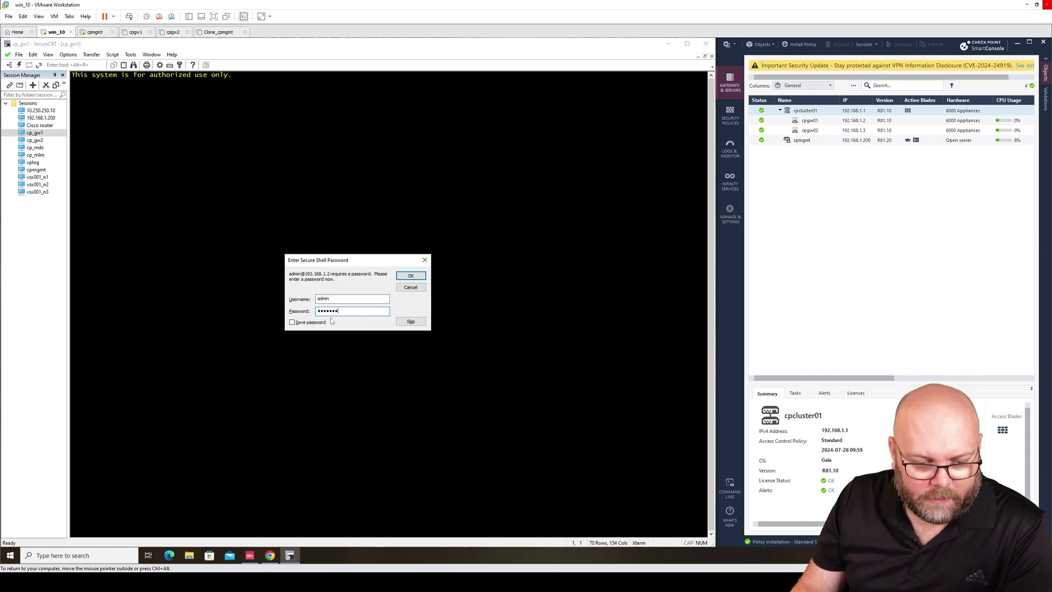
left_click(403, 277)
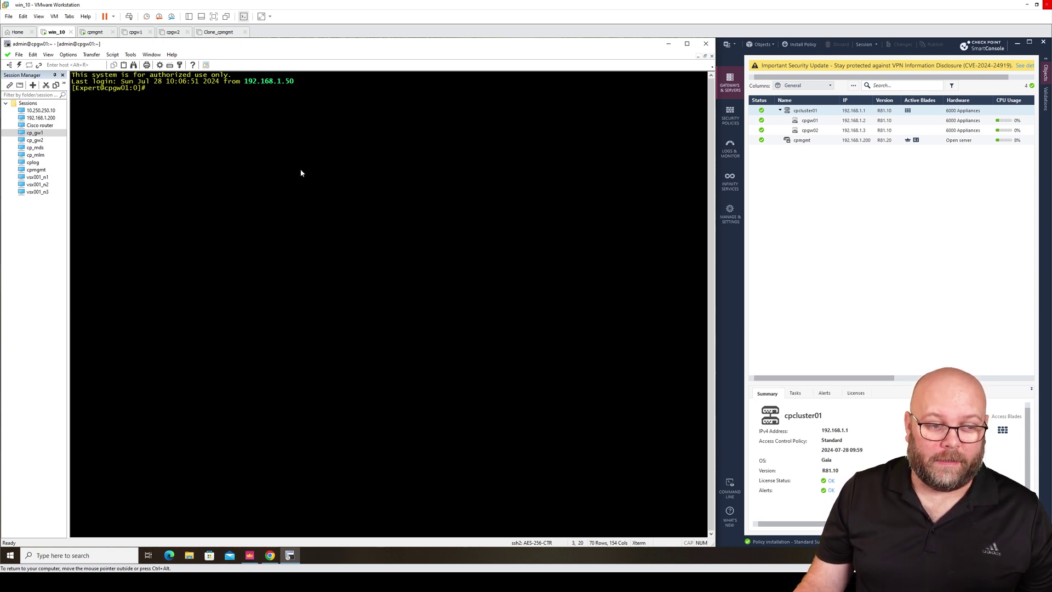
type("clish")
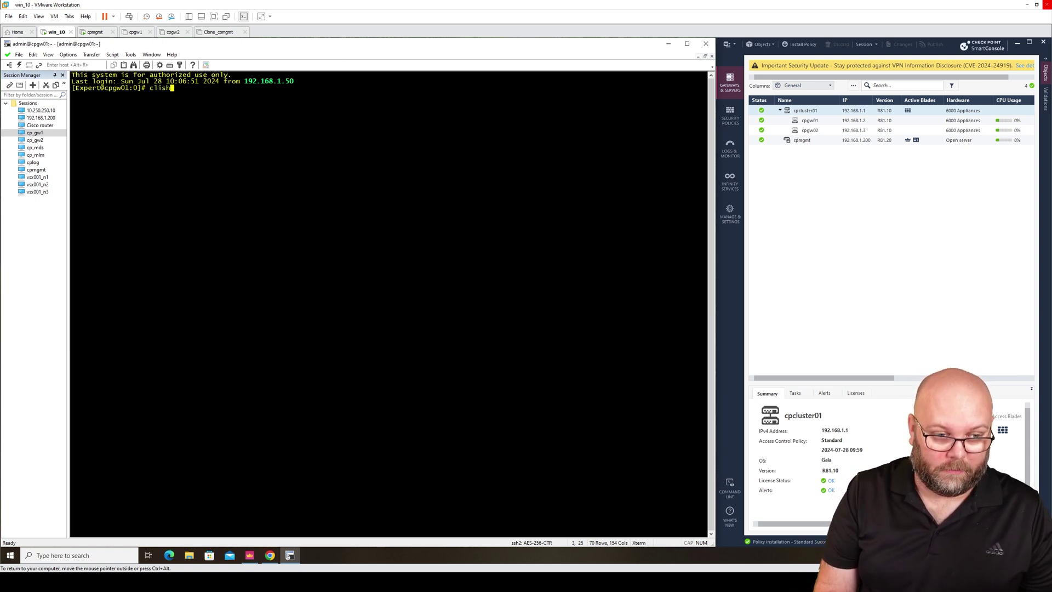
key("Return")
key("Return")
key("Return")
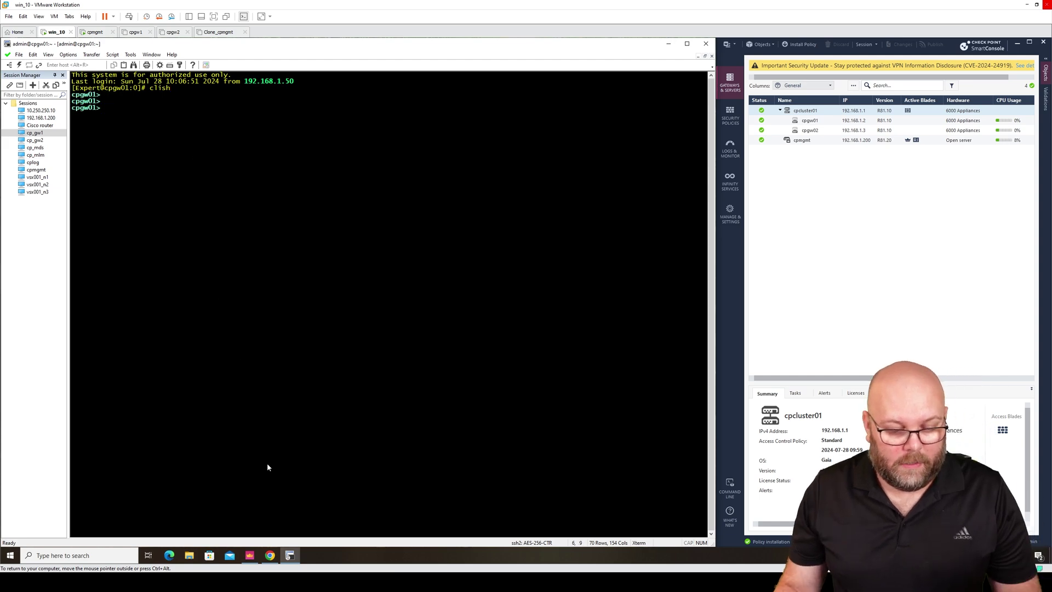
Step: Sign in to cpgw01's Gaia Portal as admin, dismiss the Configuration Locked notice, then minimise Chrome
left_click(271, 555)
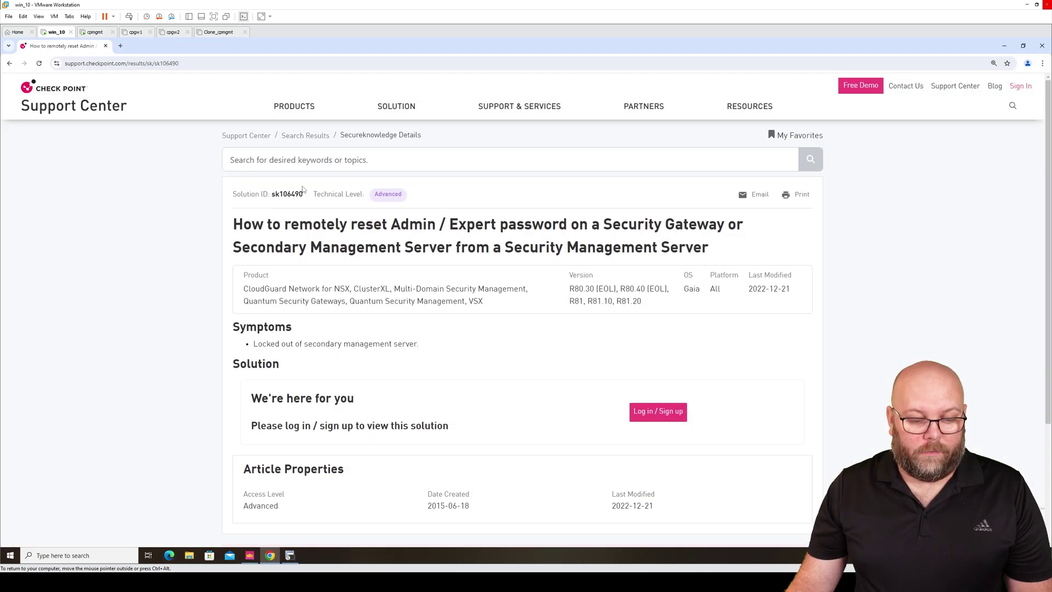
left_click(120, 45)
left_click(10, 79)
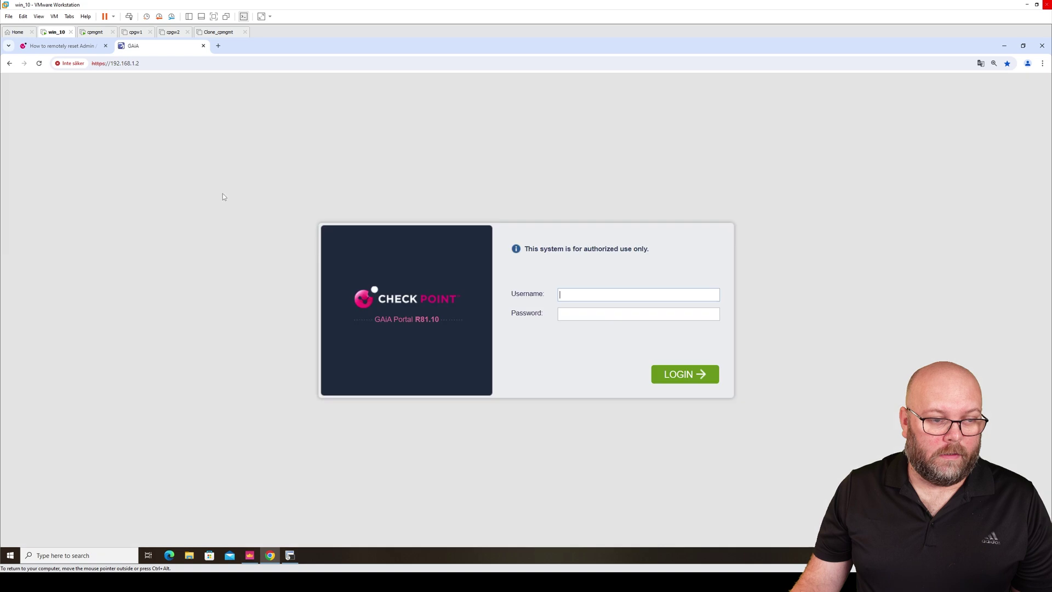
type("admin")
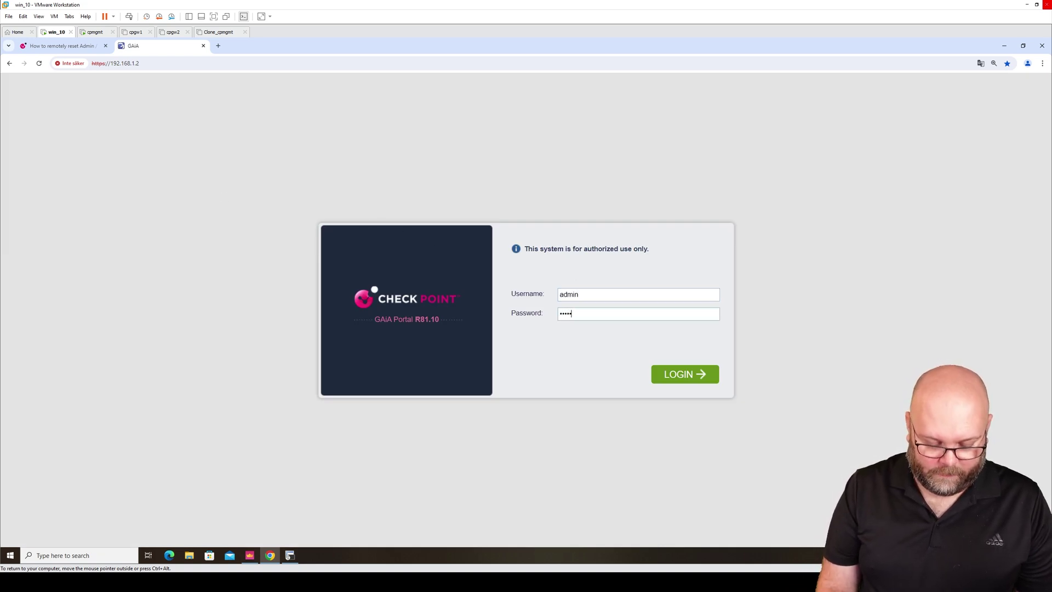
key("Return")
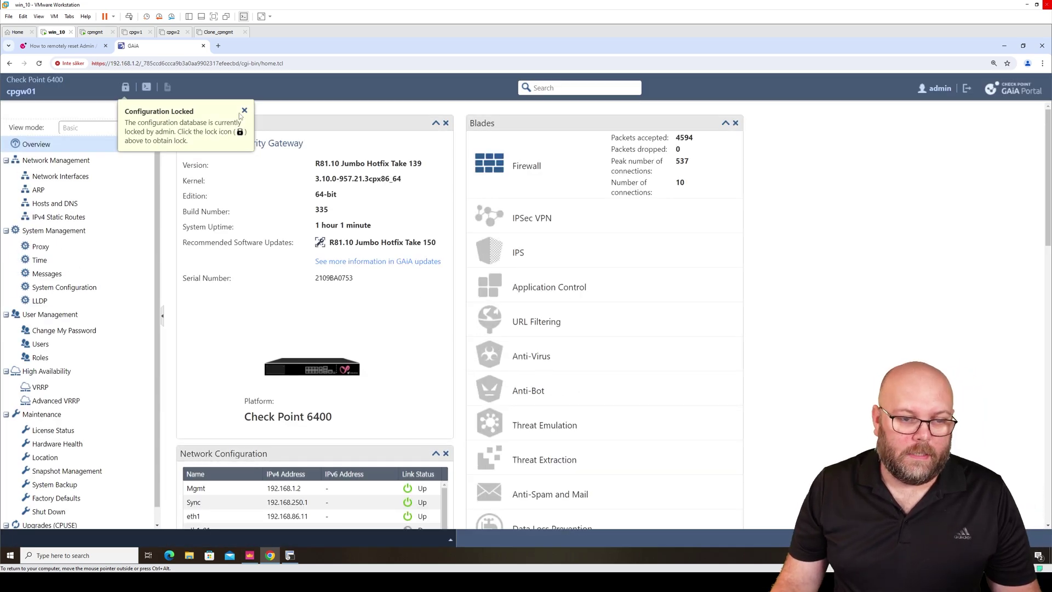
left_click(244, 111)
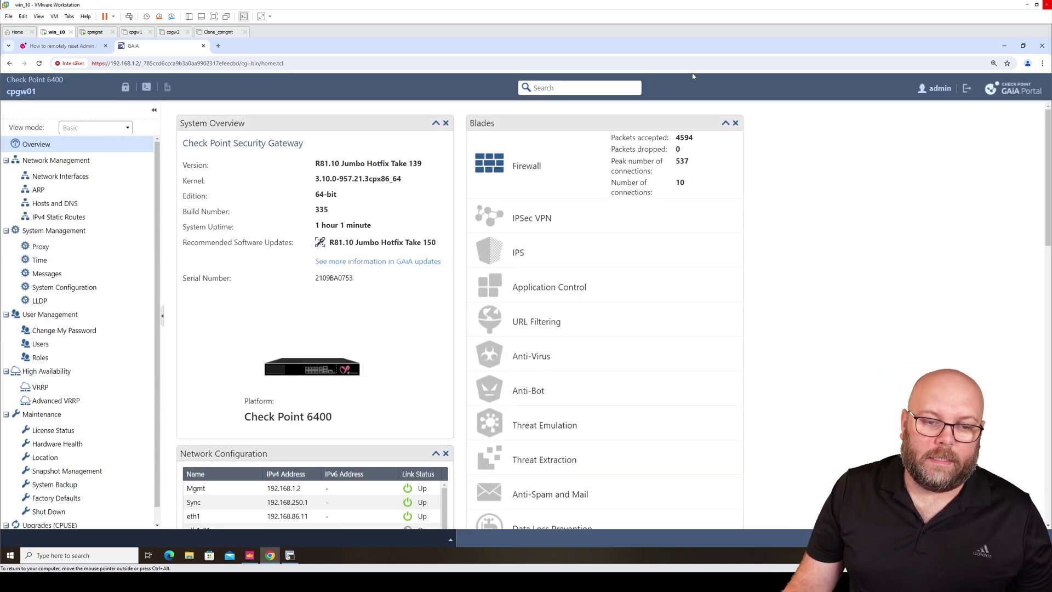
left_click(1003, 47)
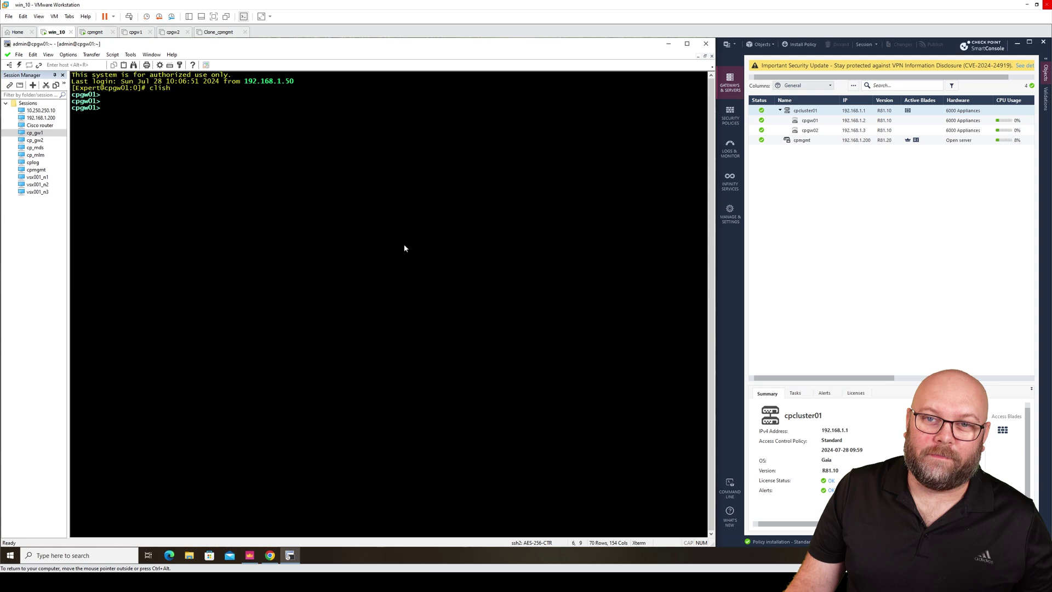
Step: From the management session, run cprid_util 'save config' on 192.168.1.2; it fails on admin's config lock
left_click(698, 57)
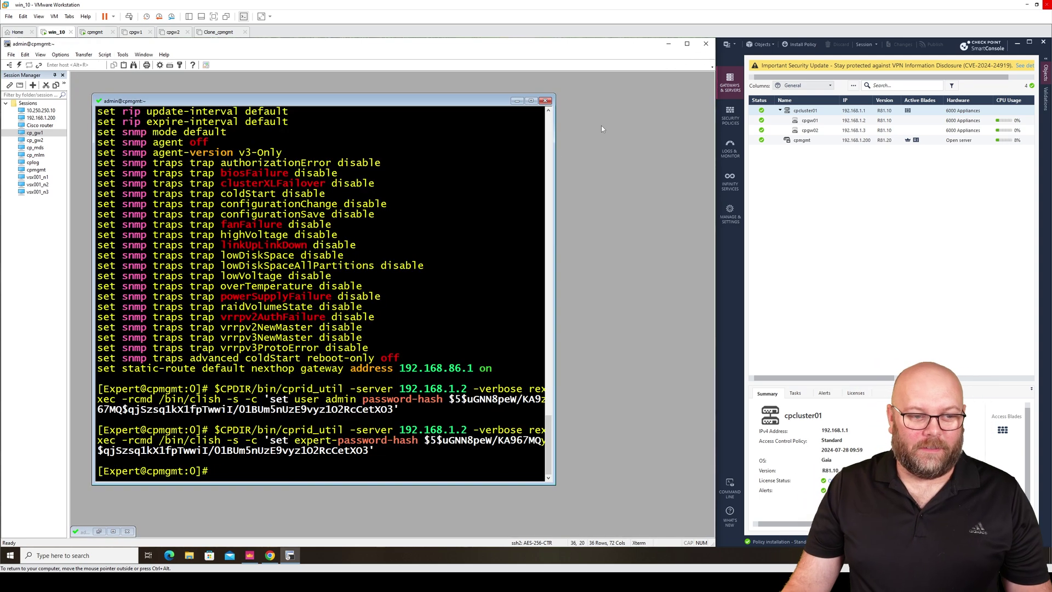
left_click(531, 101)
key("Up")
key("BackSpace")
key("BackSpace")
key("BackSpace")
key("BackSpace")
key("BackSpace")
key("BackSpace")
key("BackSpace")
key("BackSpace")
key("BackSpace")
key("BackSpace")
key("BackSpace")
key("BackSpace")
key("BackSpace")
key("BackSpace")
key("BackSpace")
key("BackSpace")
key("BackSpace")
key("BackSpace")
key("BackSpace")
key("BackSpace")
key("BackSpace")
key("BackSpace")
key("BackSpace")
key("BackSpace")
key("BackSpace")
key("BackSpace")
key("BackSpace")
key("BackSpace")
key("BackSpace")
key("BackSpace")
key("BackSpace")
key("BackSpace")
key("BackSpace")
key("BackSpace")
key("BackSpace")
key("BackSpace")
key("BackSpace")
key("BackSpace")
key("BackSpace")
key("BackSpace")
key("BackSpace")
key("BackSpace")
key("BackSpace")
key("BackSpace")
key("BackSpace")
type("save config'")
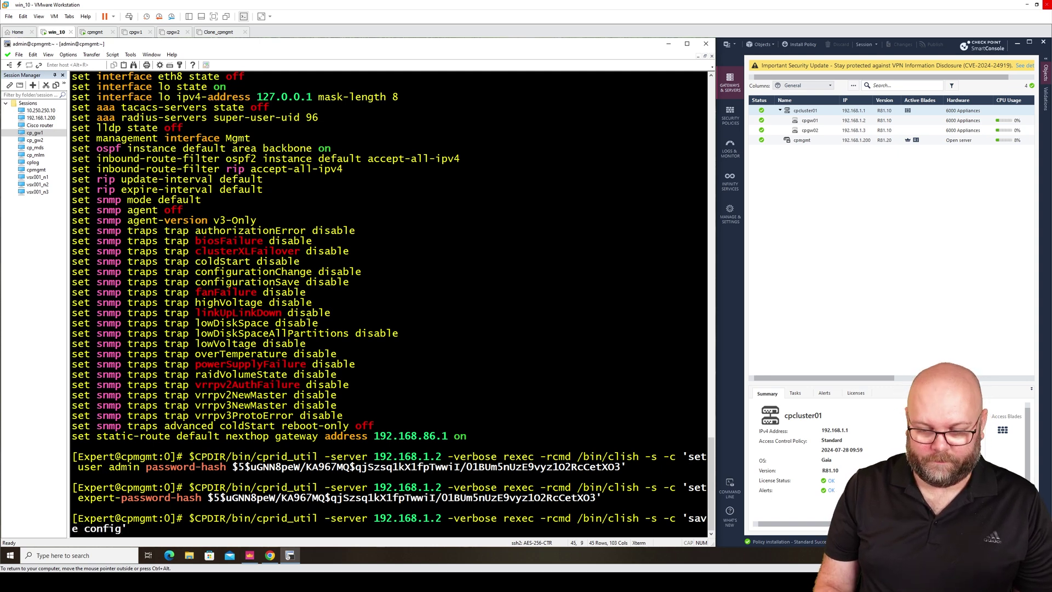
key("Return")
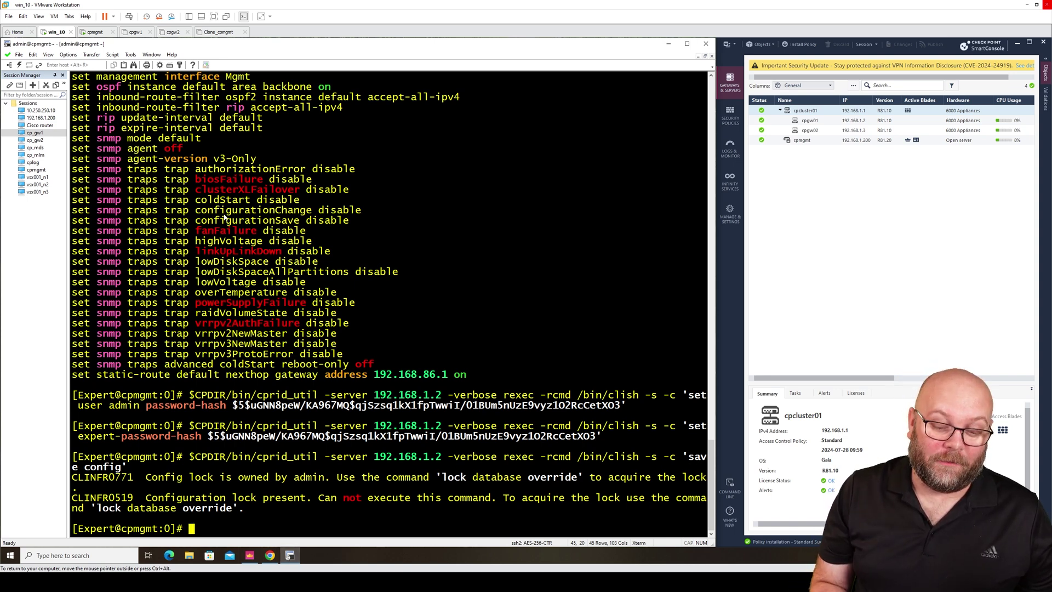
Step: Take over the gateway's lock with cprid_util 'set config-lock on override' and 'lock database override'
key("Up")
key("Up")
key("Up")
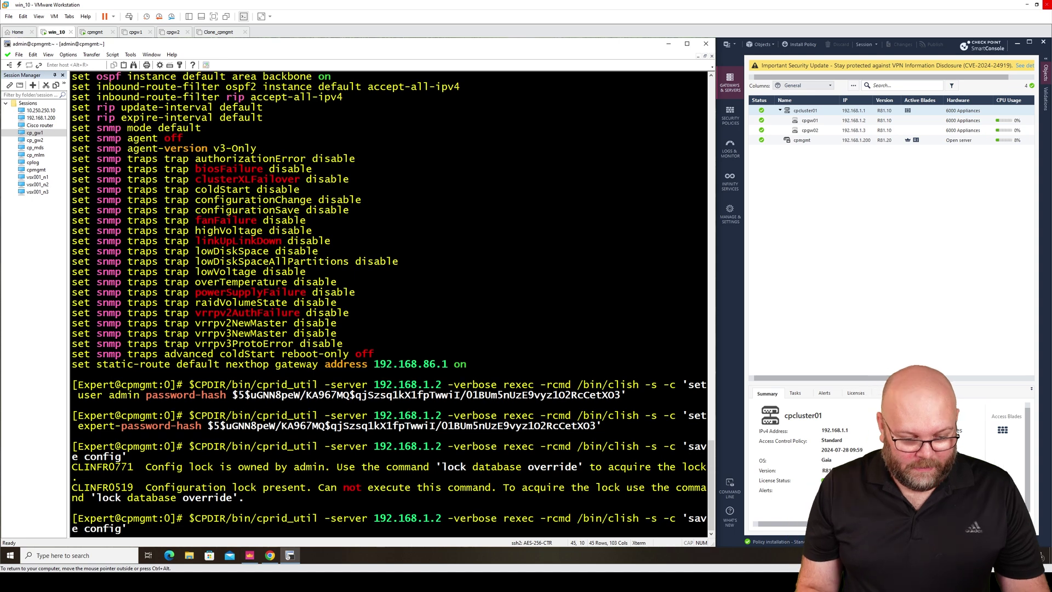
key("Up")
key("Up")
key("Up")
key("Up")
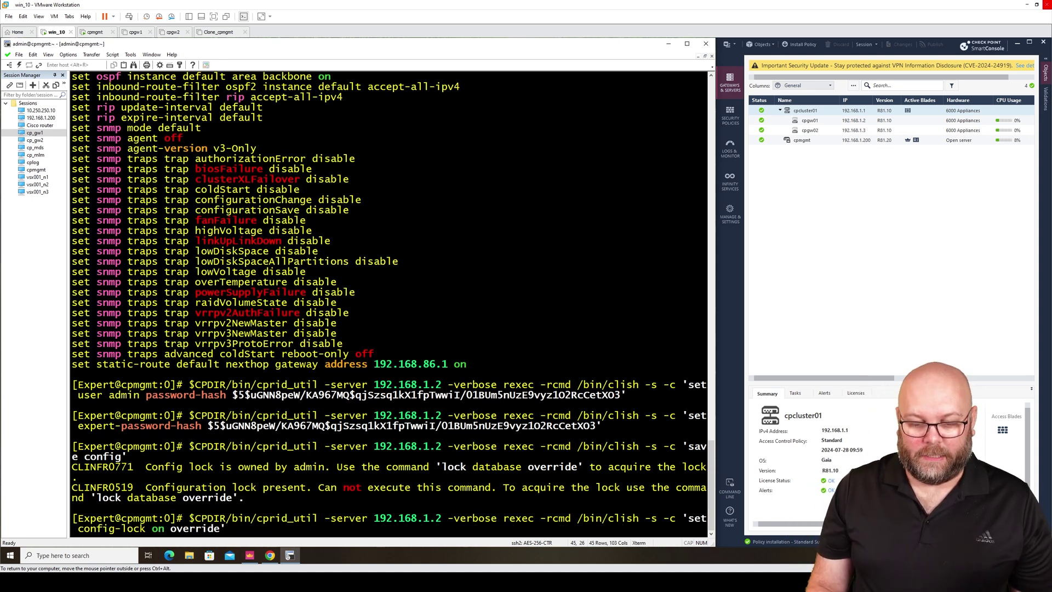
key("Return")
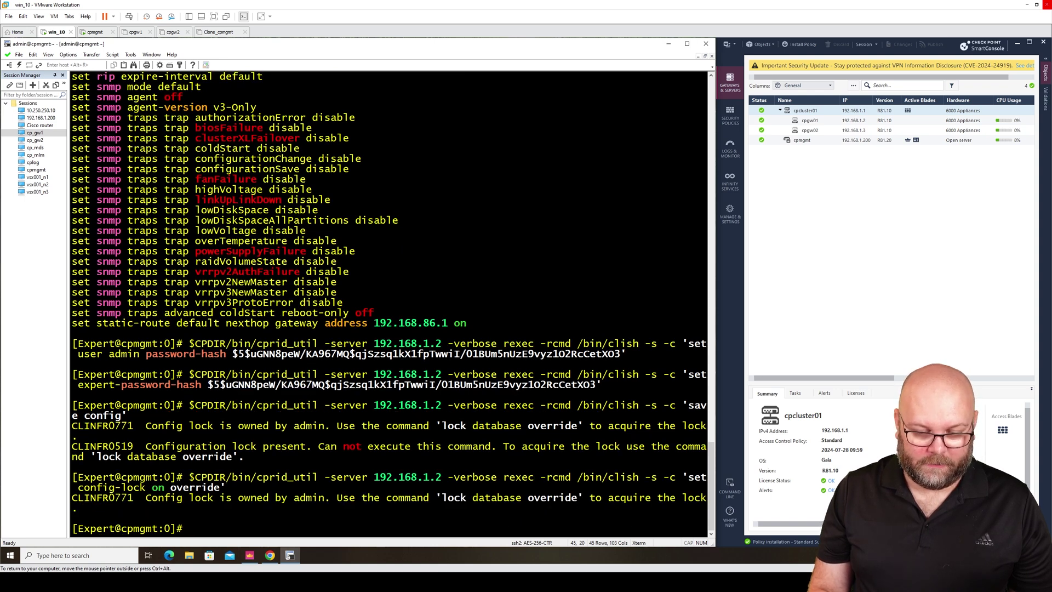
key("Up")
key("Left")
key("BackSpace")
key("BackSpace")
key("BackSpace")
key("BackSpace")
key("BackSpace")
key("BackSpace")
key("BackSpace")
key("BackSpace")
key("BackSpace")
key("BackSpace")
key("BackSpace")
key("BackSpace")
key("BackSpace")
key("BackSpace")
key("BackSpace")
key("BackSpace")
key("BackSpace")
key("BackSpace")
key("BackSpace")
key("BackSpace")
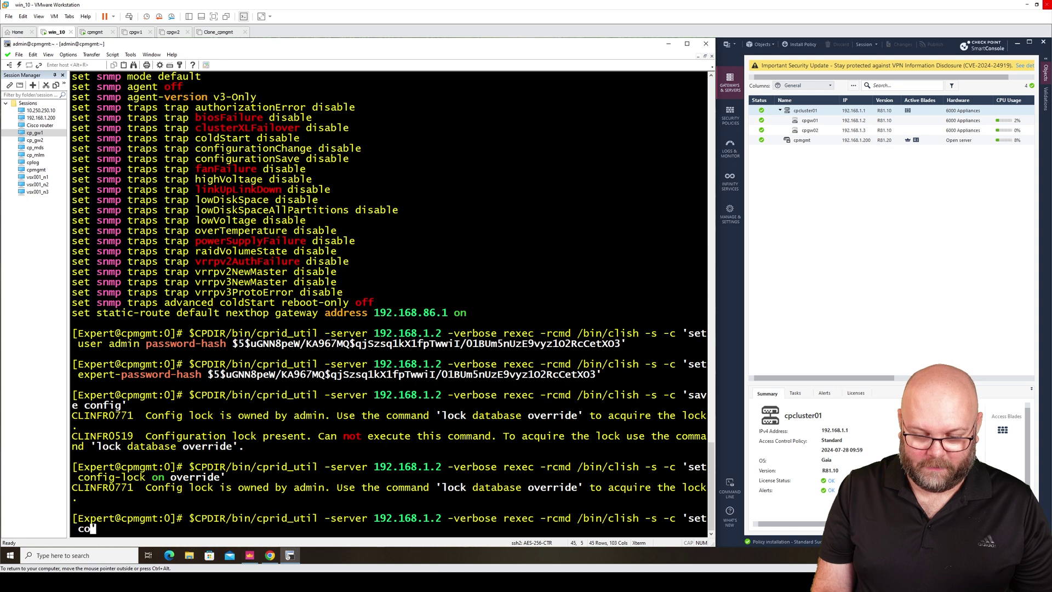
key("BackSpace")
key("BackSpace")
key("BackSpace")
key("BackSpace")
type("loc")
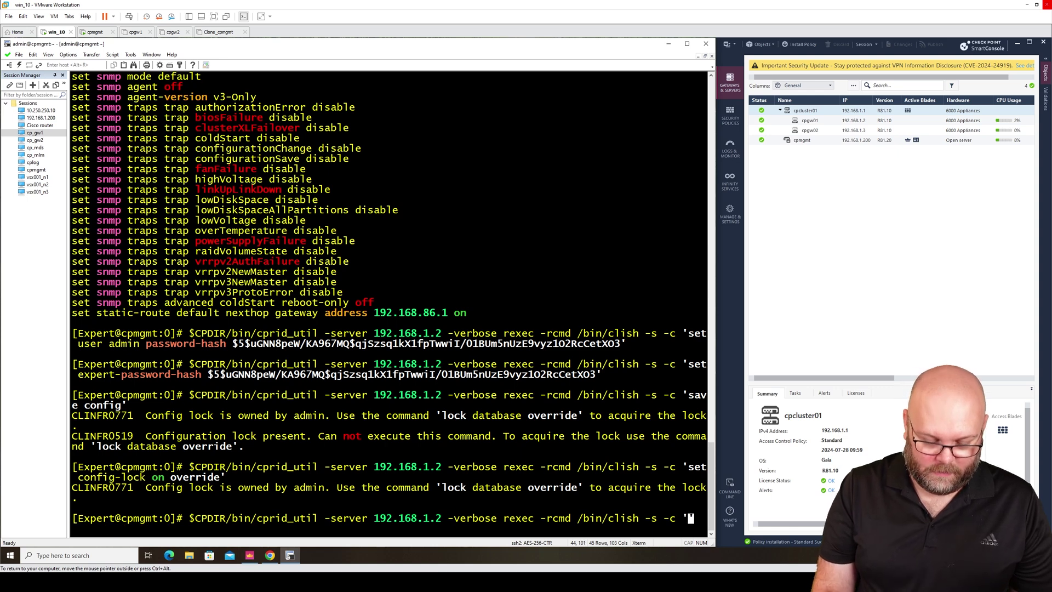
type("k database ")
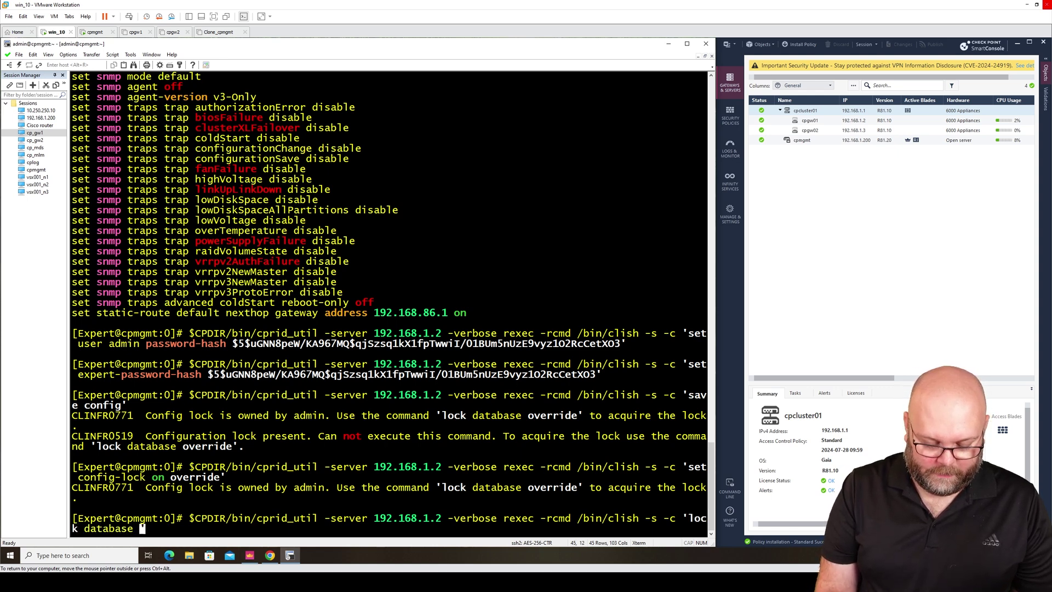
type("override")
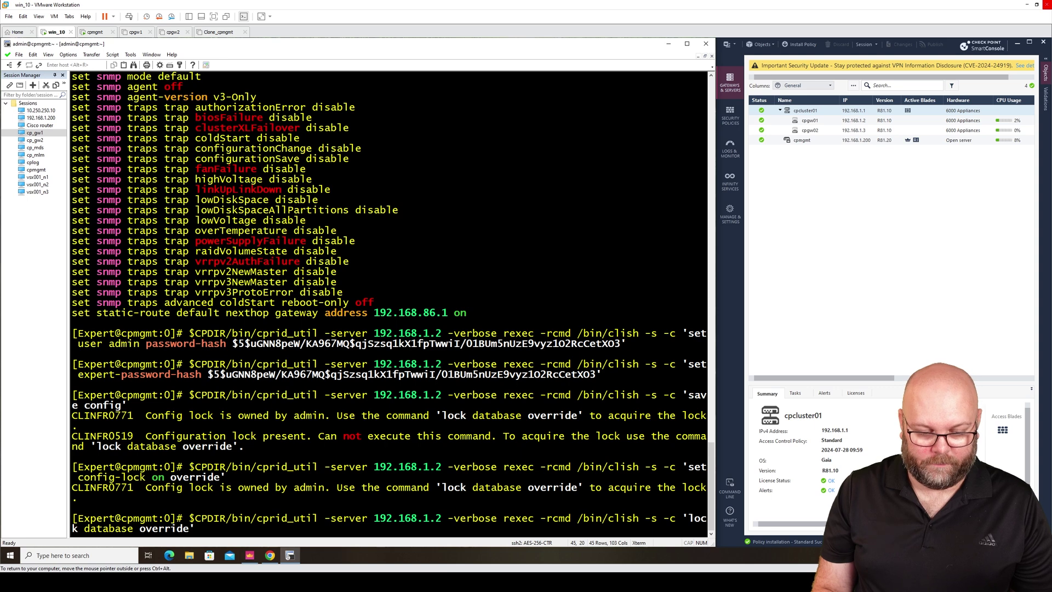
type("'")
key("Return")
Step: Rerun 'save config' successfully, clear the terminal, and return to the Check Point support article
key("Up")
key("Up")
key("Up")
key("Up")
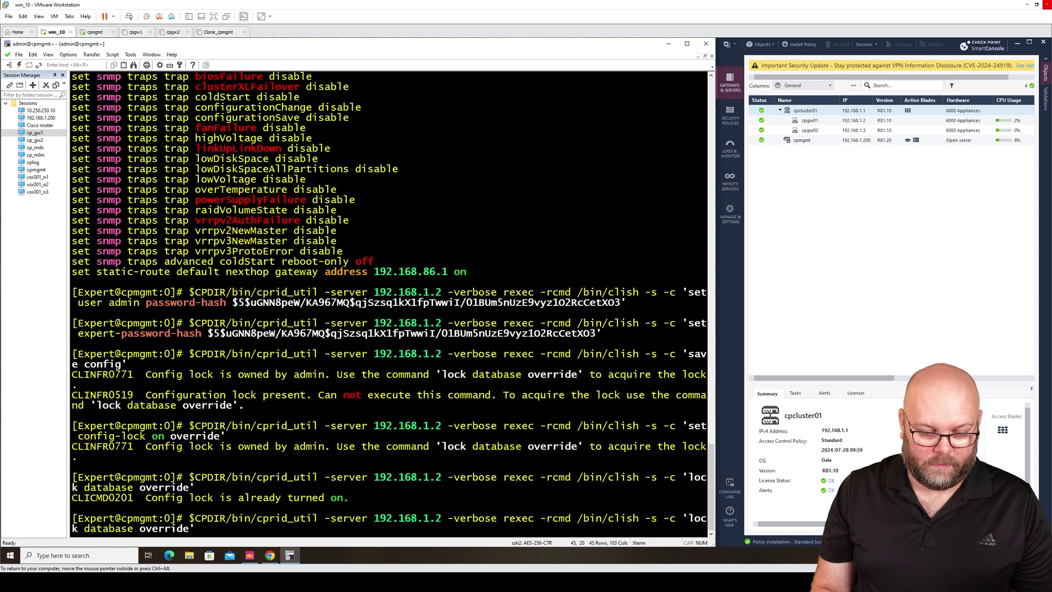
key("Down")
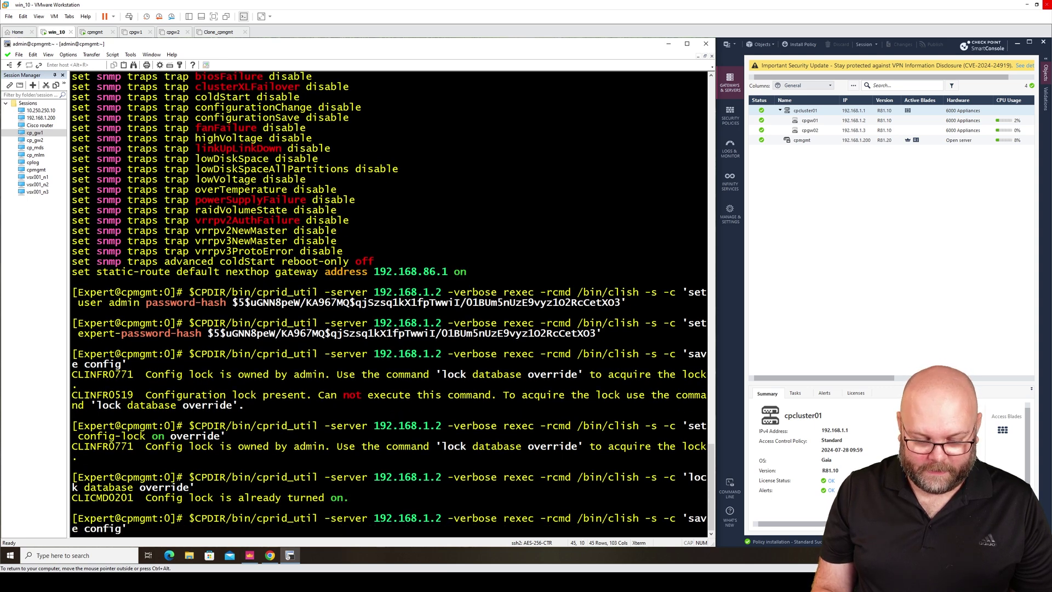
key("Return")
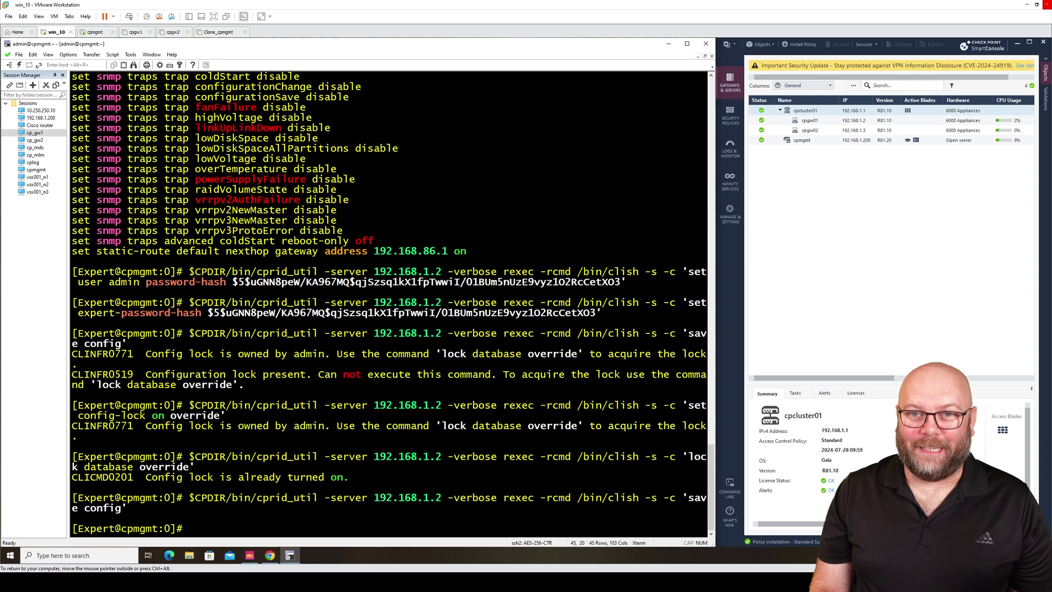
type("clear")
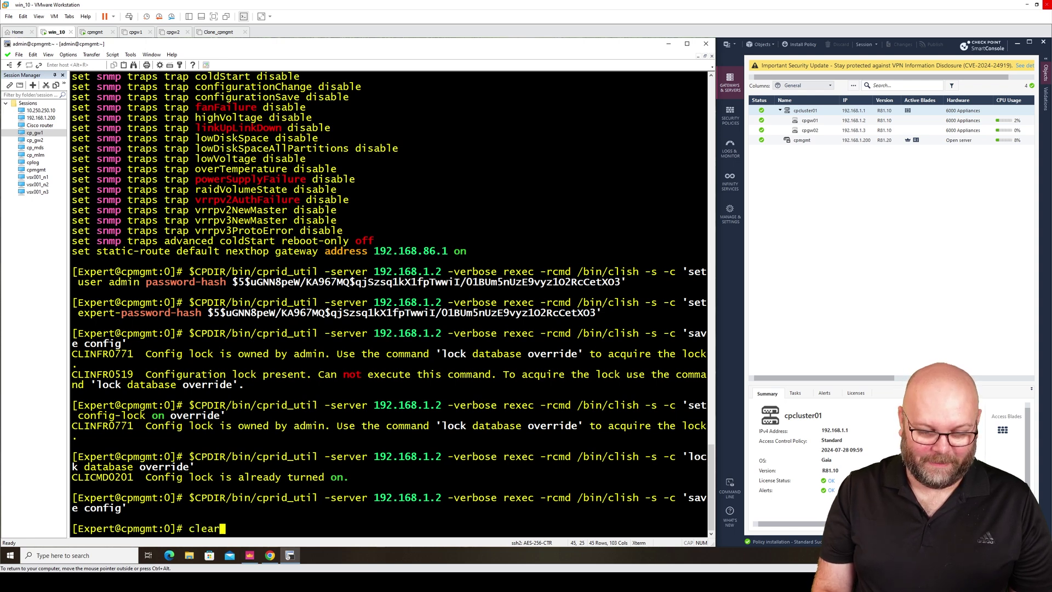
key("Return")
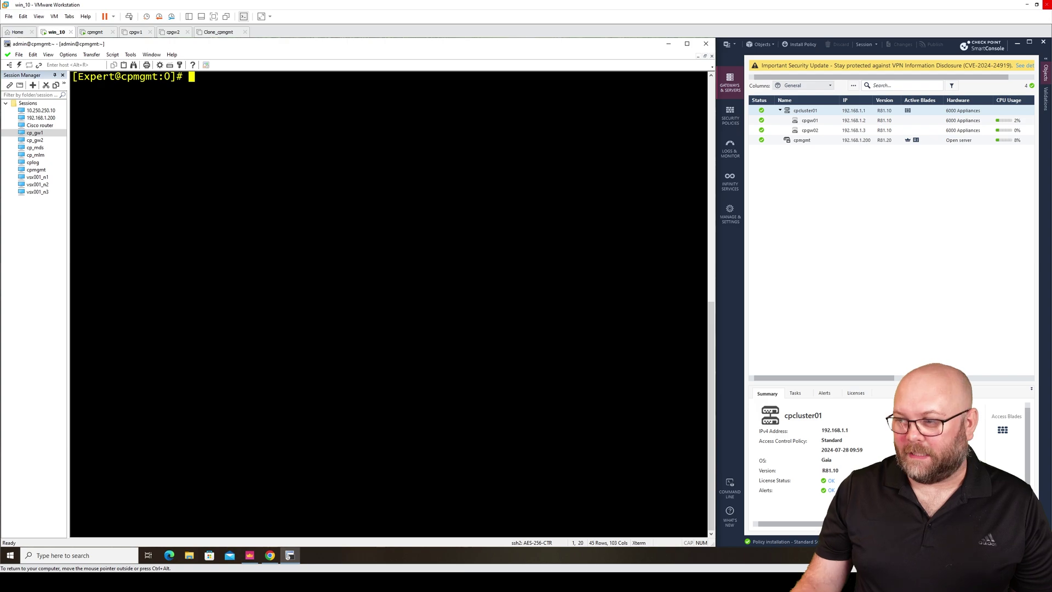
key("alt+Tab")
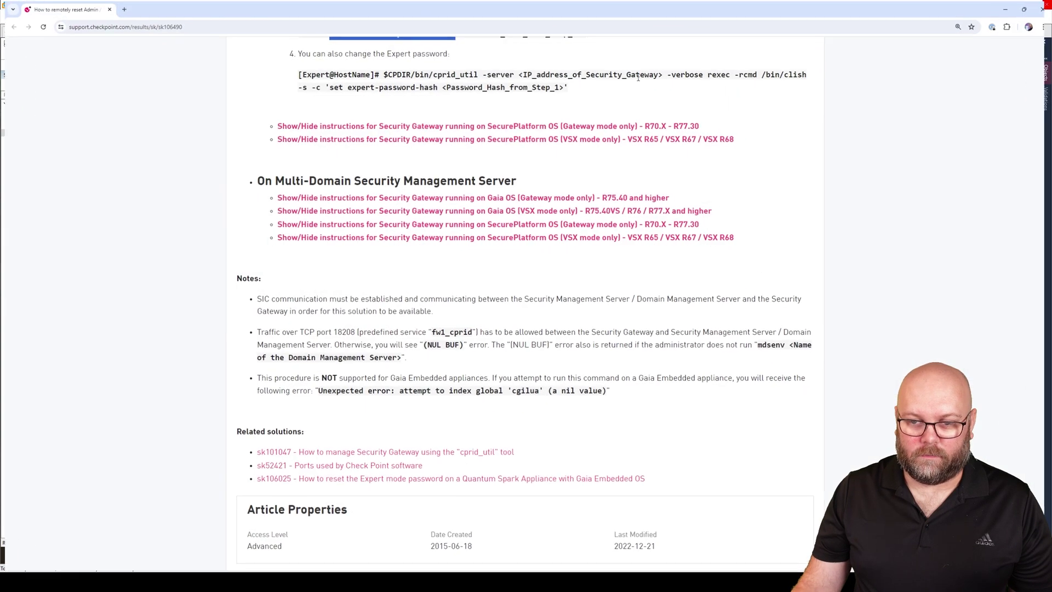
Step: Maximize the article and highlight the hash options -1 | -5 | -6 in the Solution steps
left_click(638, 63)
scroll(782, 271, "up", 5)
scroll(782, 274, "down", 2)
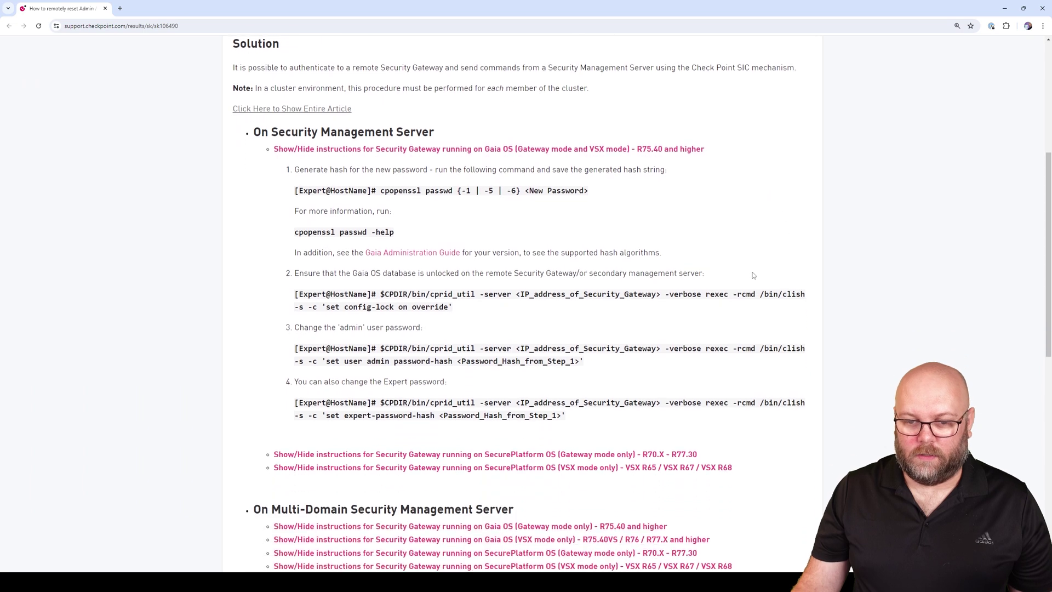
left_click_drag(382, 193, 459, 191)
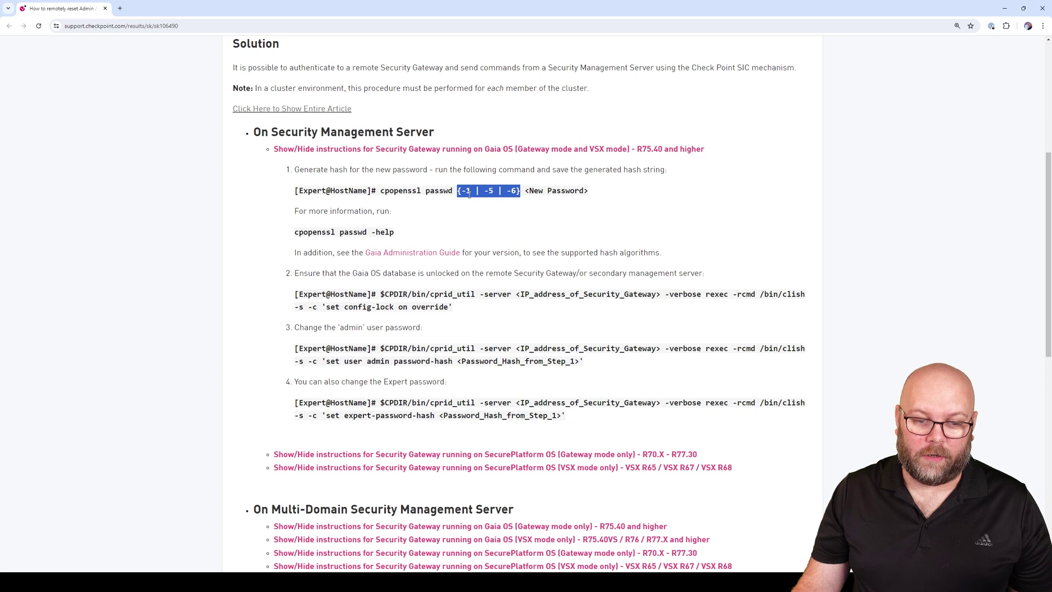
Step: Highlight the config-lock override command, then just its 'set config-lock on override' part
left_click(454, 292)
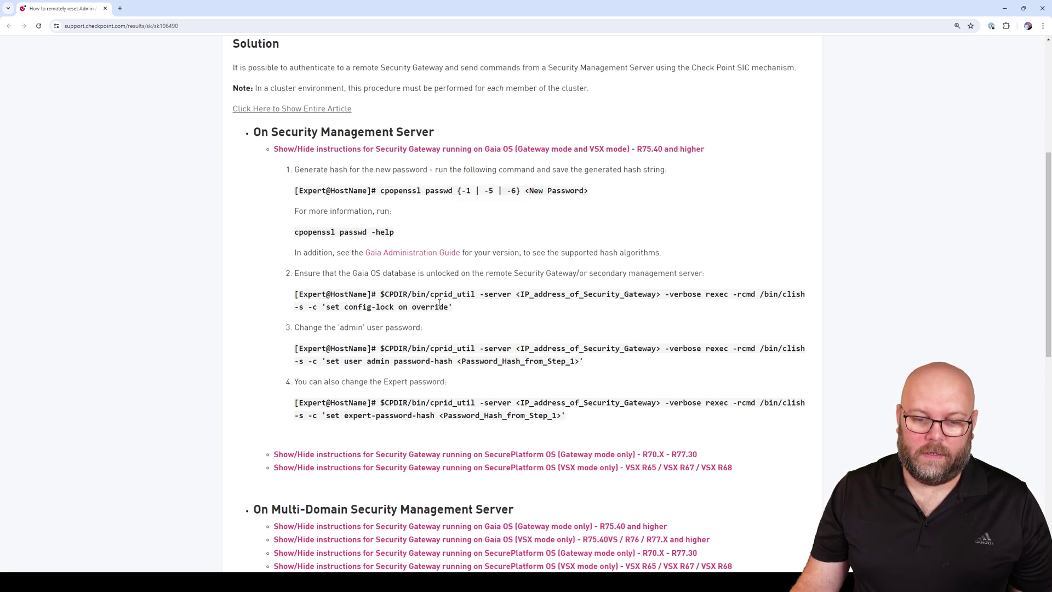
left_click_drag(451, 306, 382, 294)
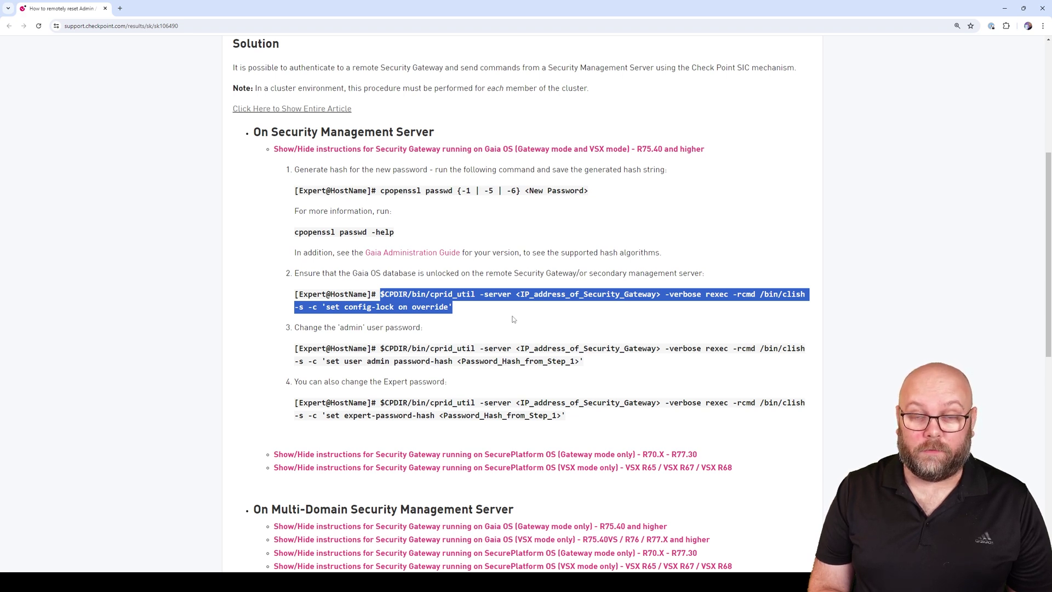
left_click(450, 305)
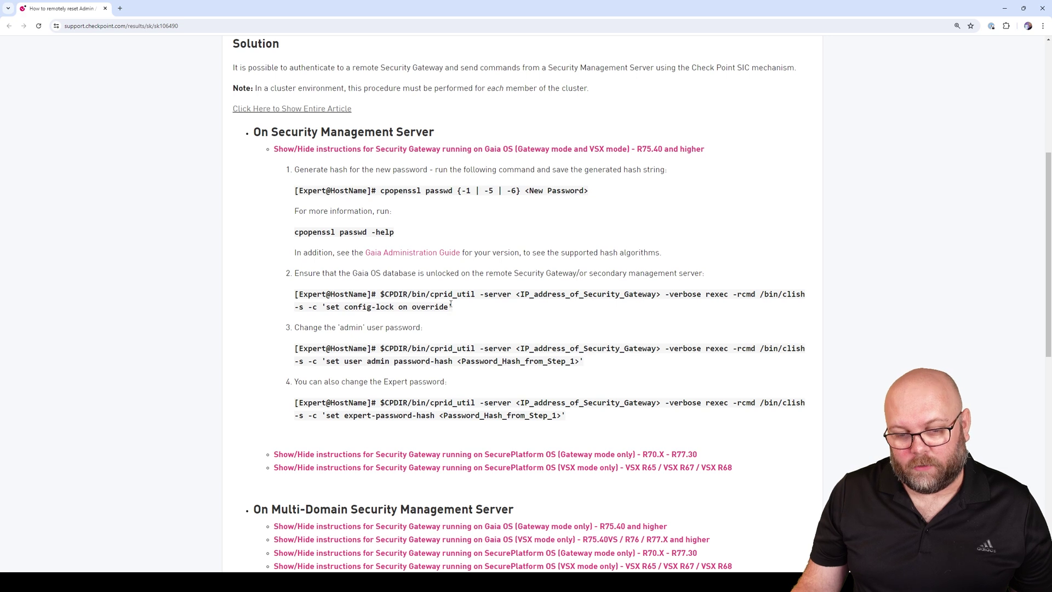
left_click_drag(450, 305, 354, 311)
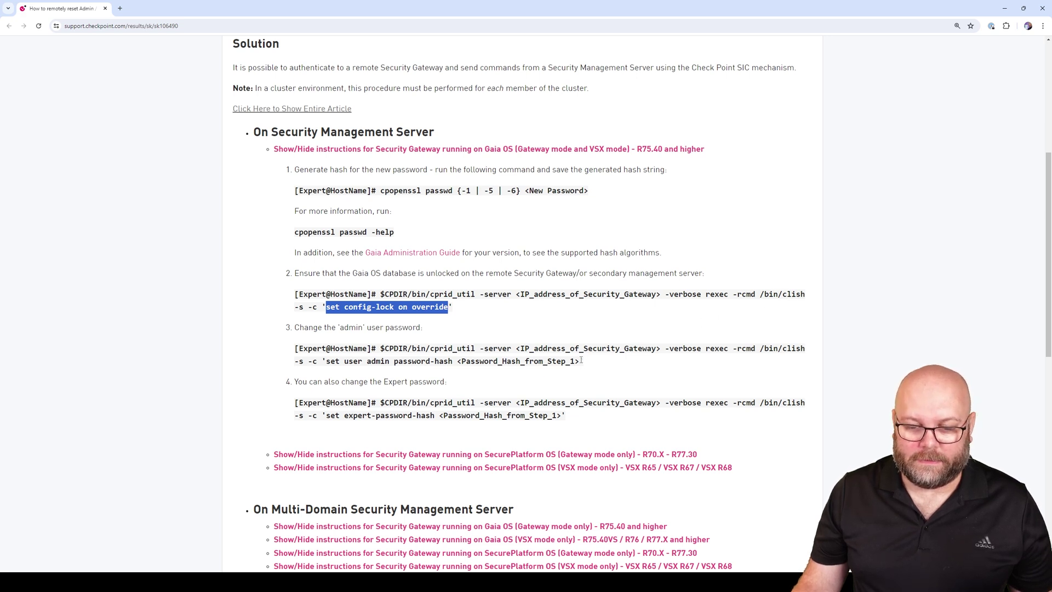
left_click_drag(580, 359, 382, 345)
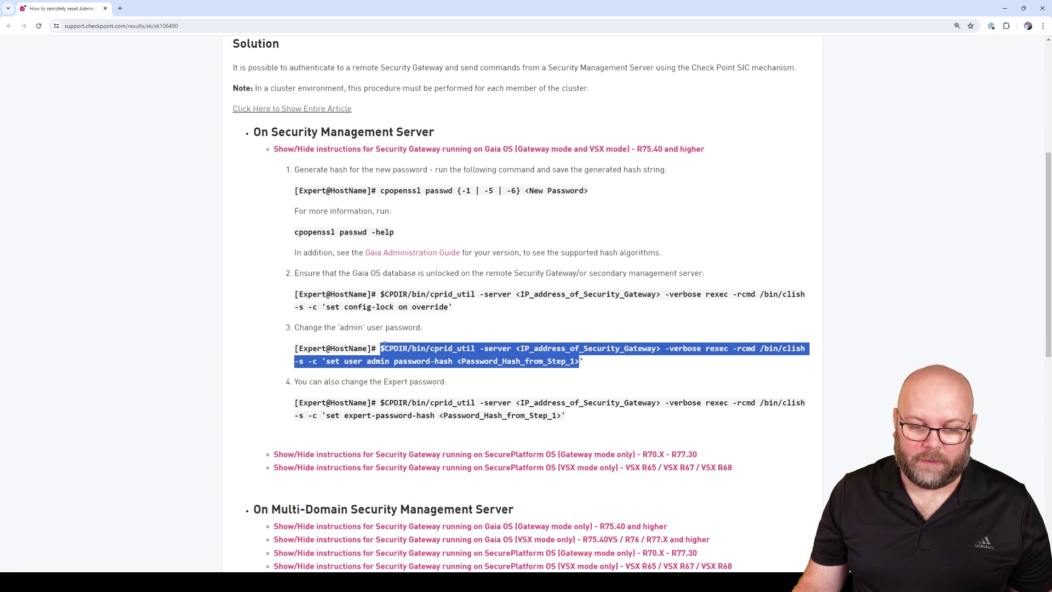
left_click(545, 360)
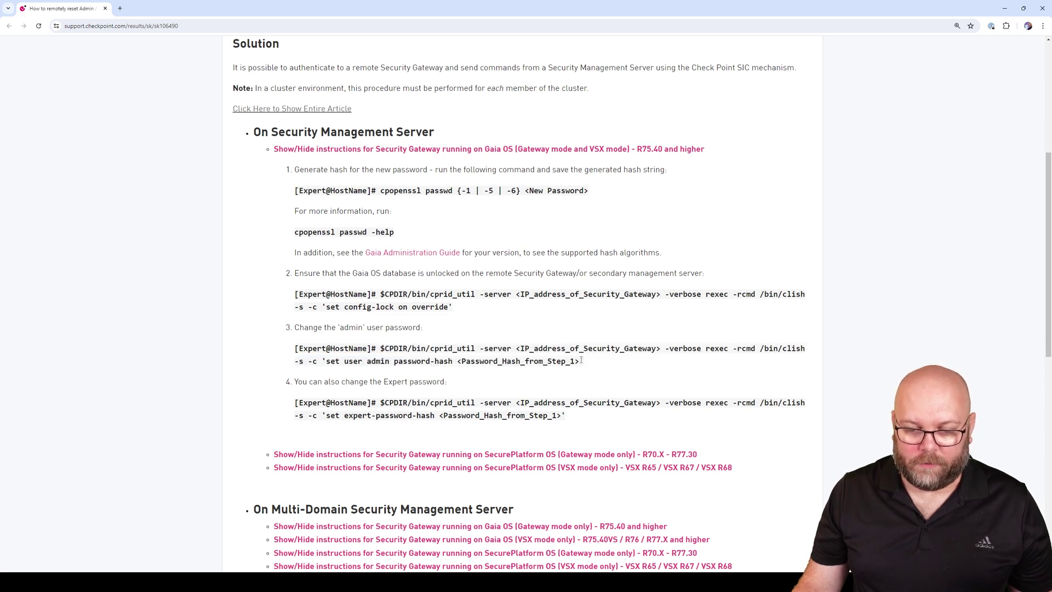
left_click_drag(578, 360, 453, 362)
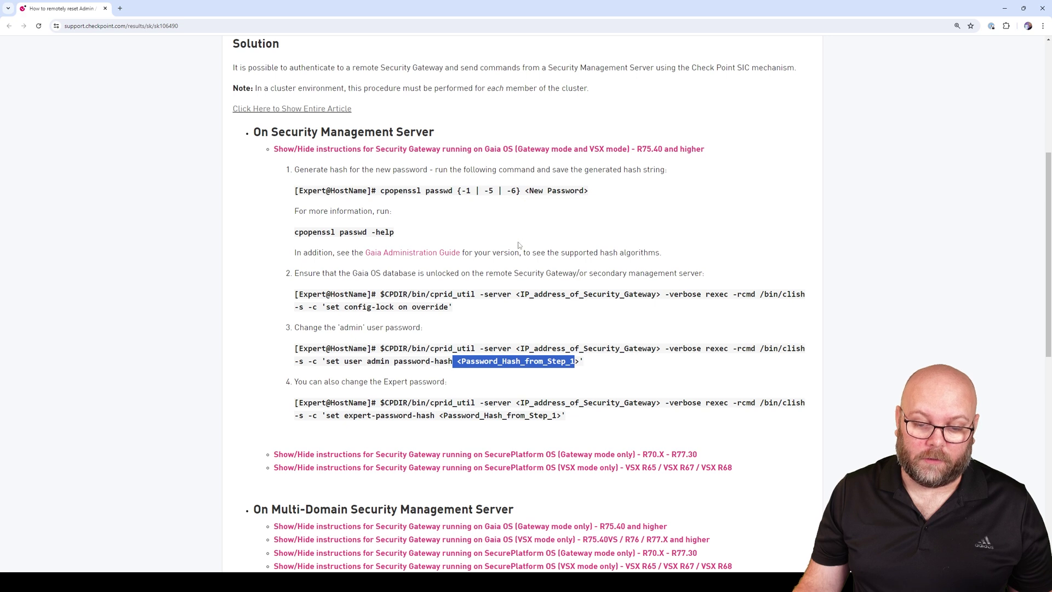
left_click(542, 413)
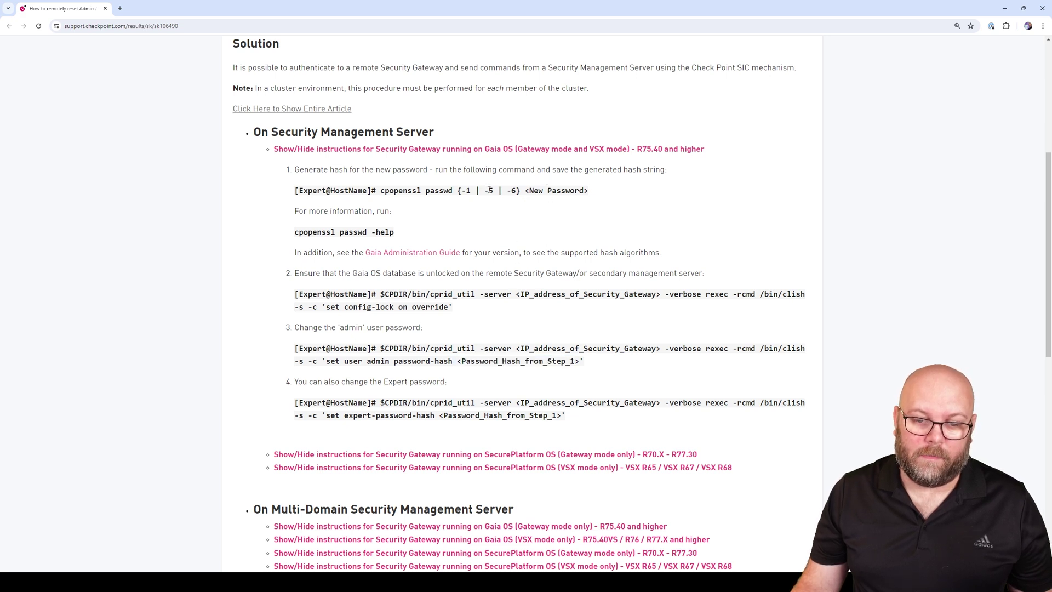
left_click_drag(485, 190, 493, 191)
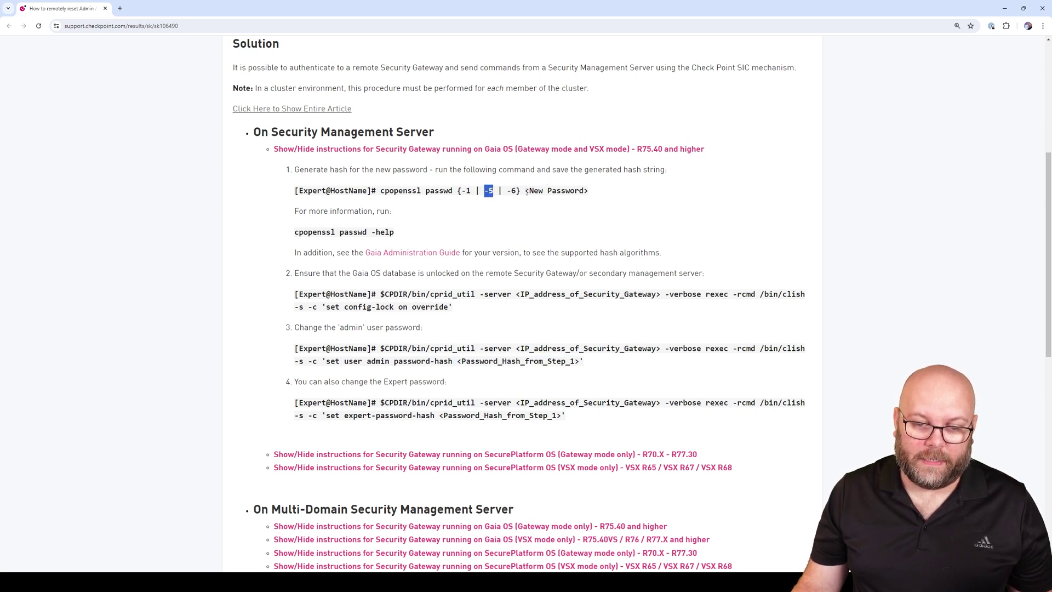
double_click(516, 191)
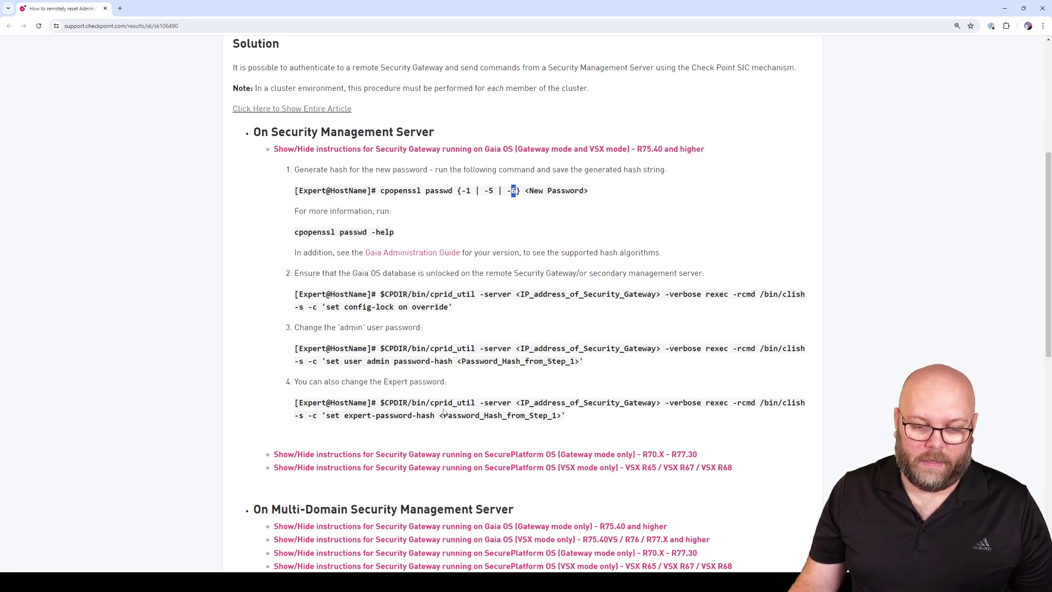
left_click_drag(382, 403, 566, 415)
left_click(566, 414)
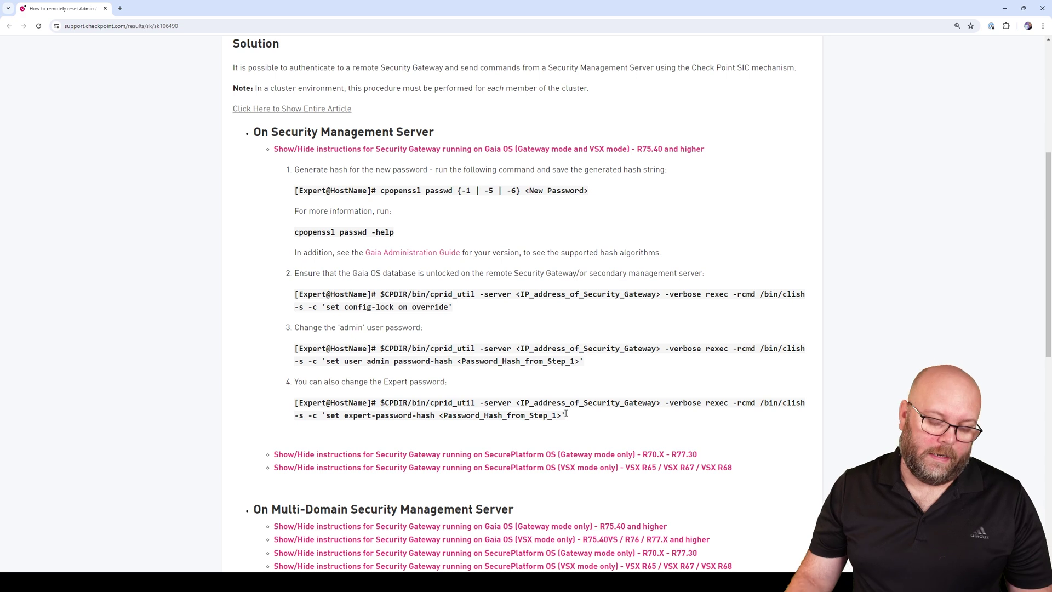